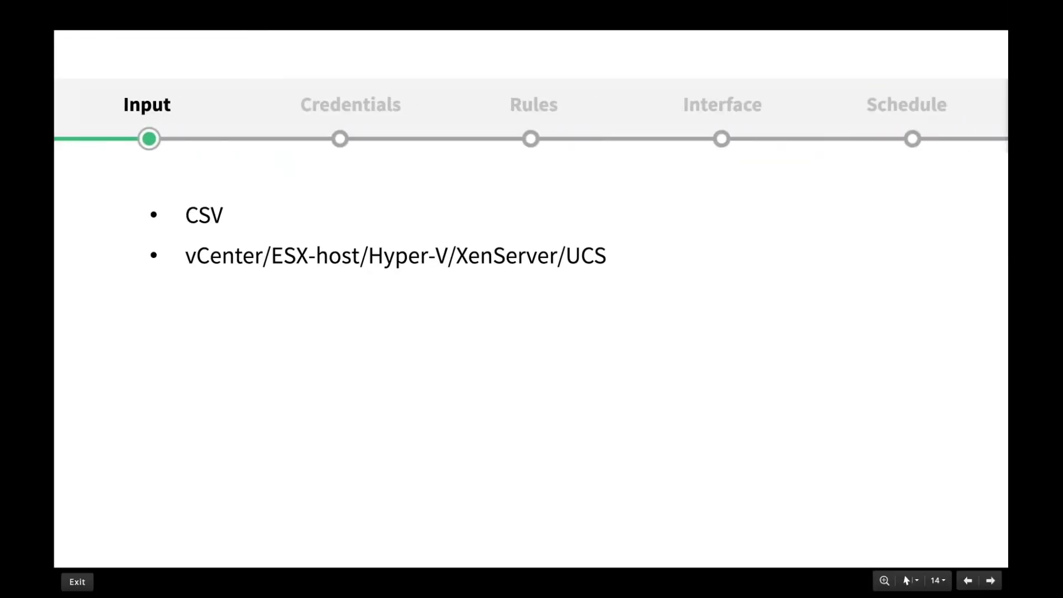
Advance the Input slide (slide 14) to reveal the Layer 2 Discovery bullet.
key("Right")
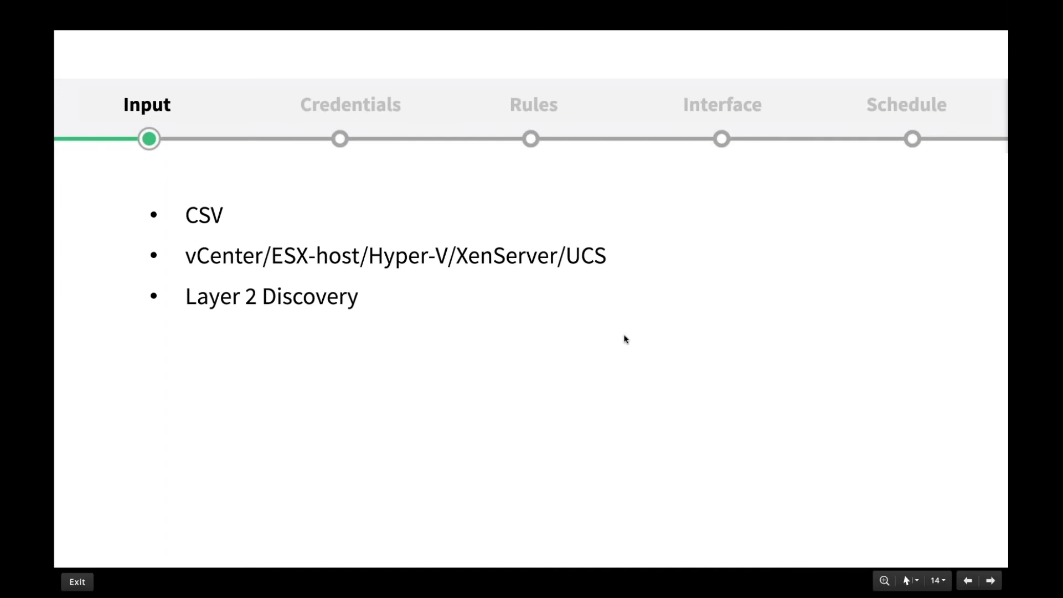
Leave the full-screen Zoho Show slideshow and return to the OpManager browser window.
key("ctrl+Left")
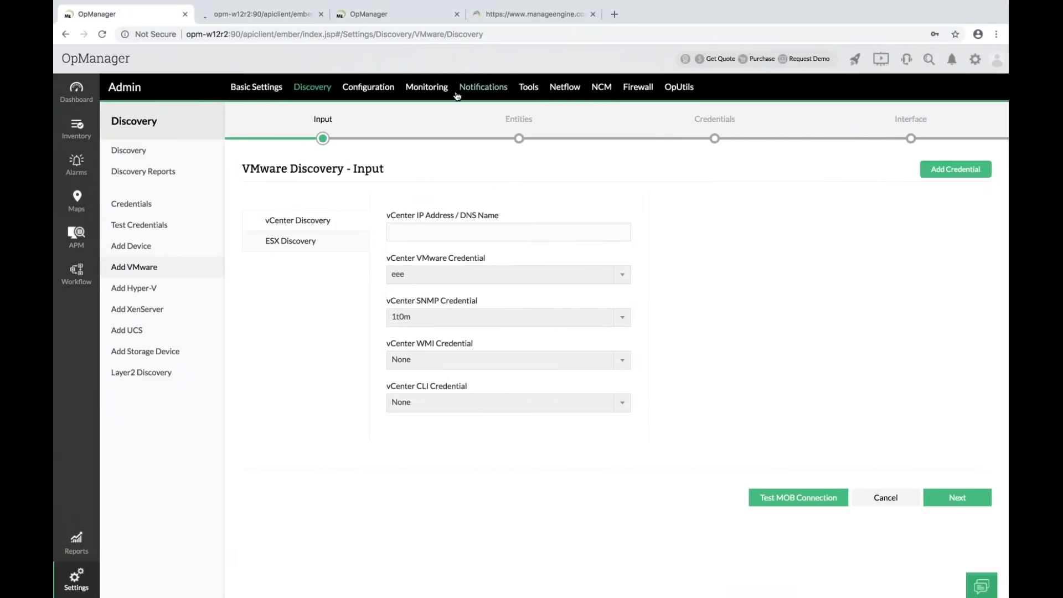
In the OpManager demo session, start a new Layer2 map discovery from the Maps page.
left_click(386, 13)
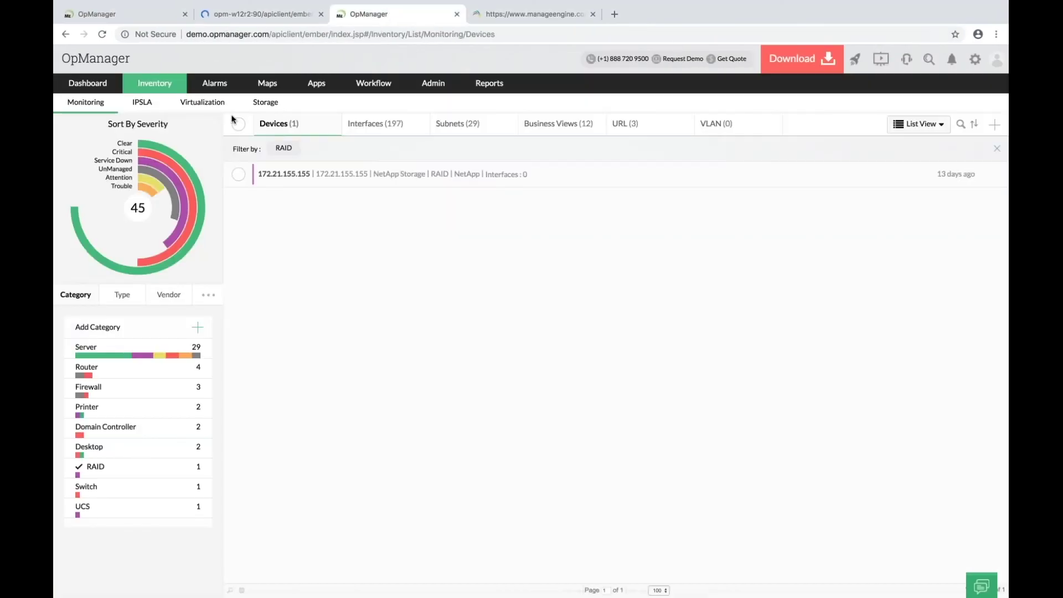
left_click(265, 87)
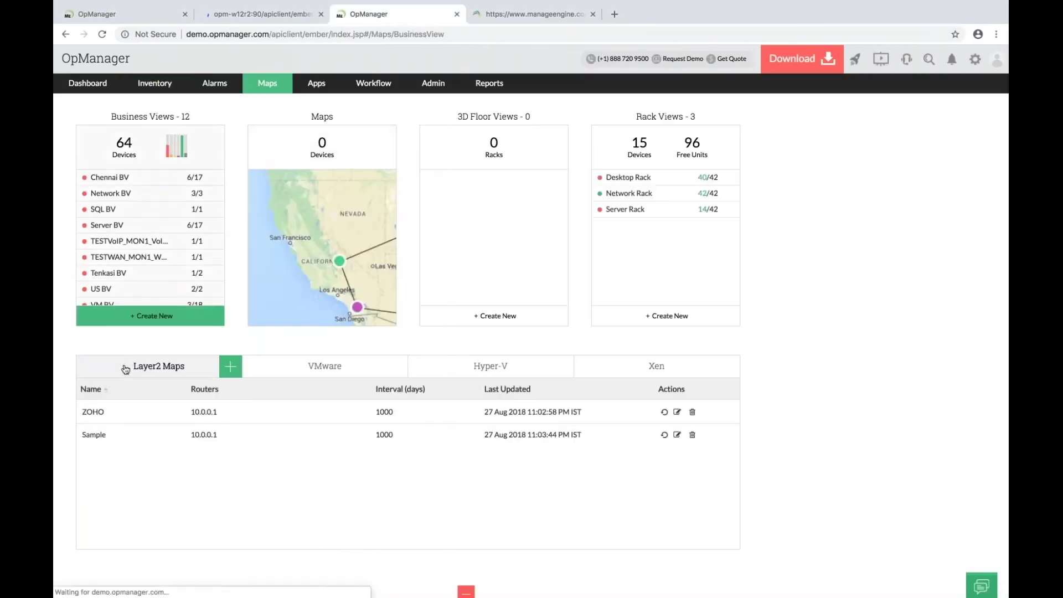
left_click(230, 367)
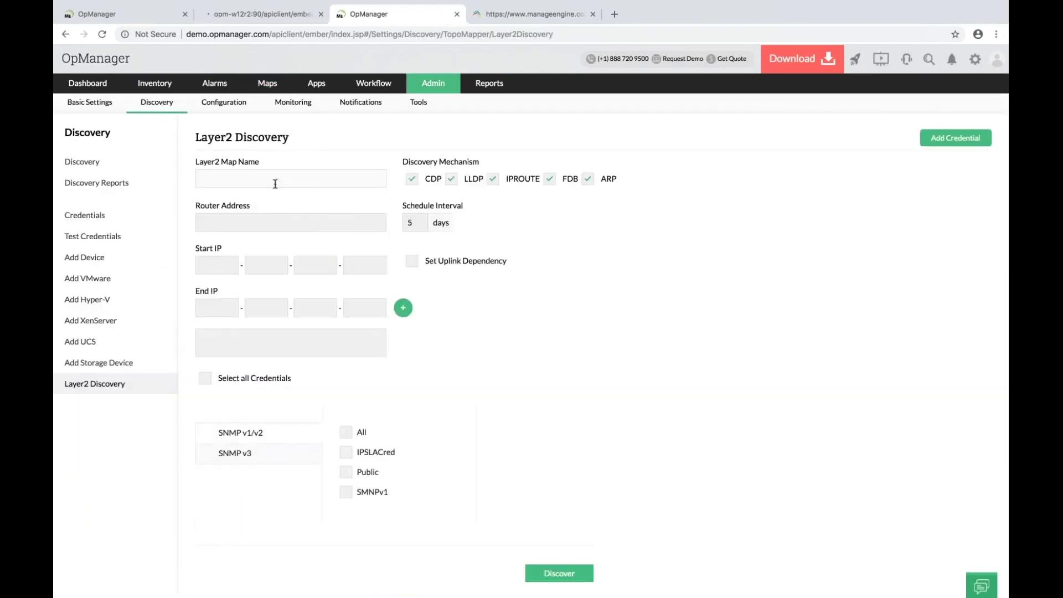
Go through the Router Address and Start IP fields, select all SNMP v3 credentials, and check the 5-day schedule.
left_click(249, 225)
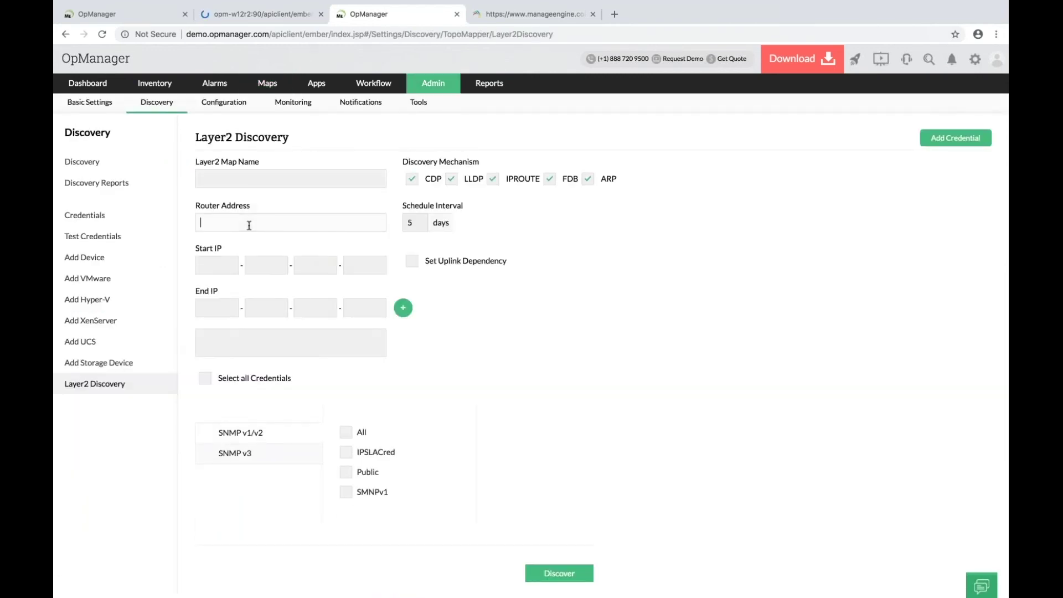
left_click(218, 264)
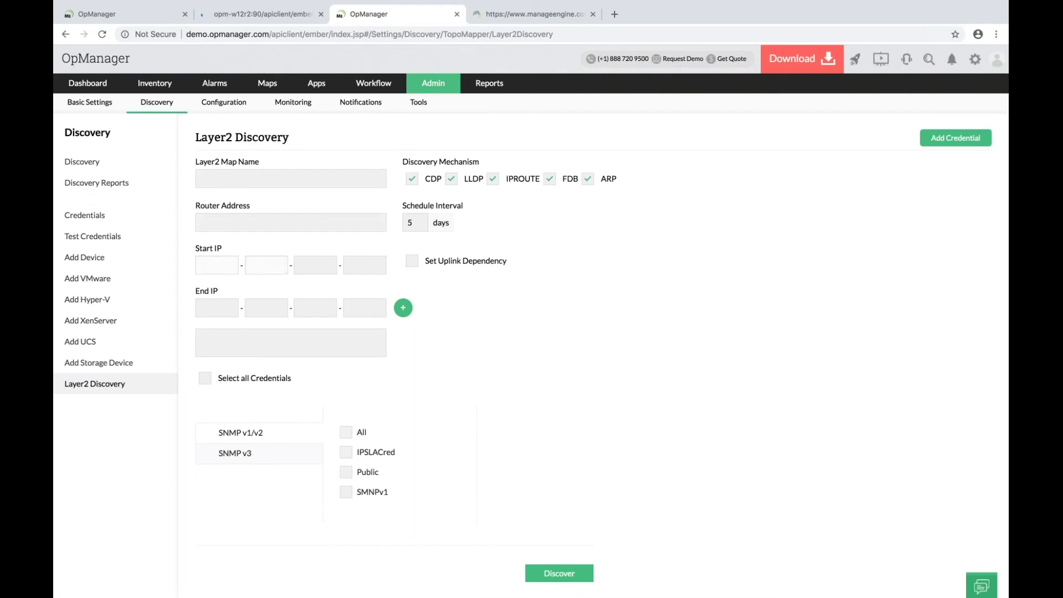
left_click(343, 453)
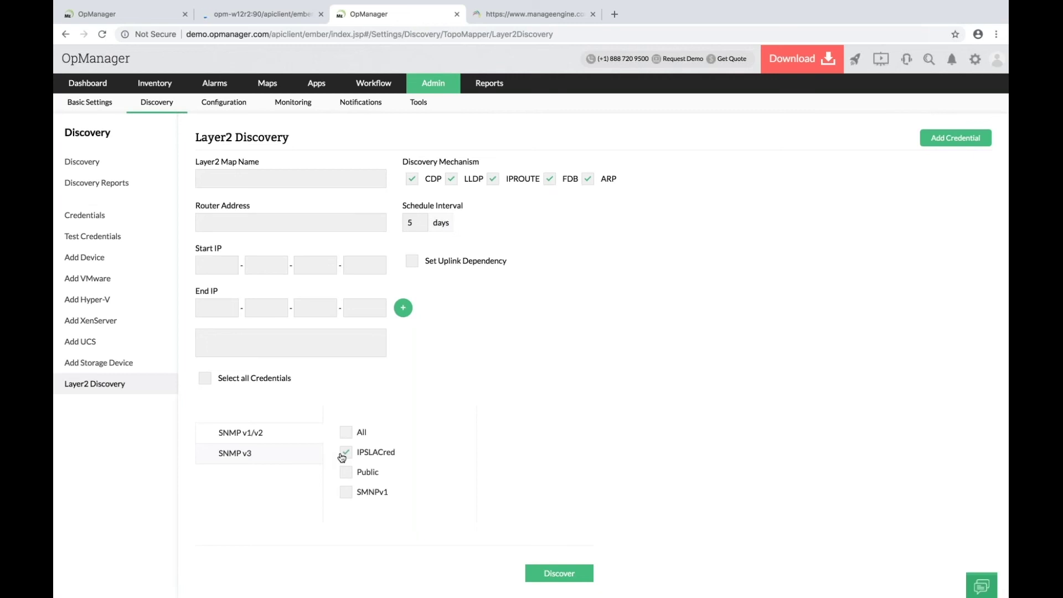
left_click(345, 432)
left_click(404, 220)
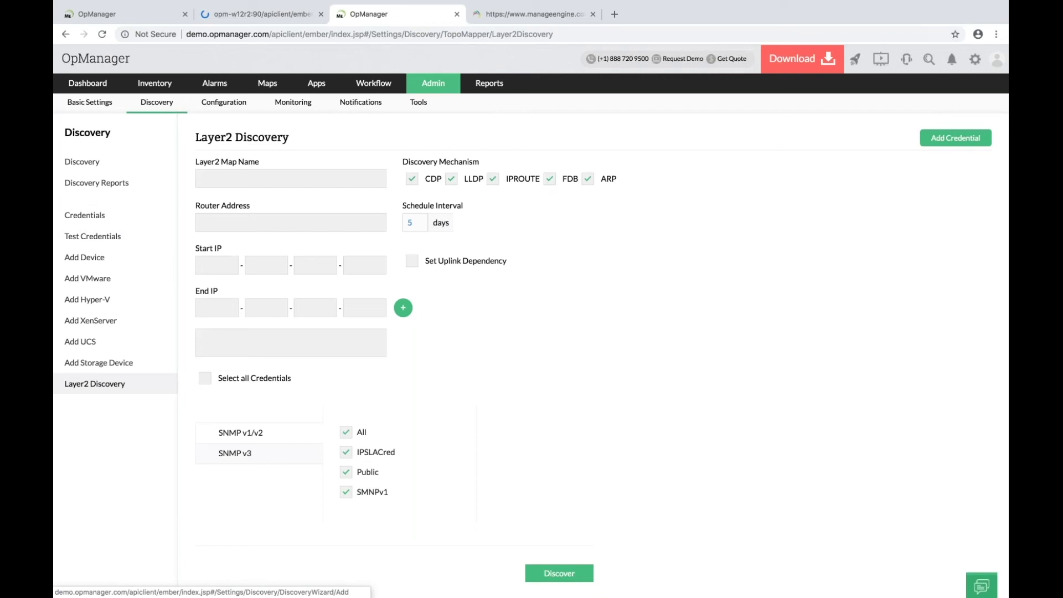
Open the ZOHO Layer2 map and inspect its switch topology linking devices from 10.0.0.18 onward.
left_click(270, 88)
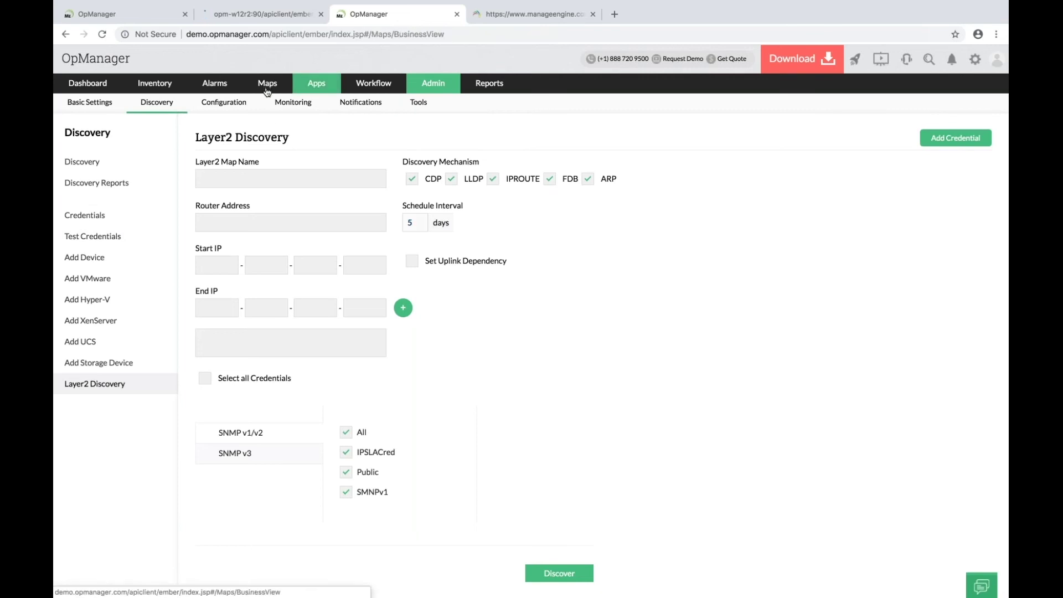
scroll(113, 342, "down", 1)
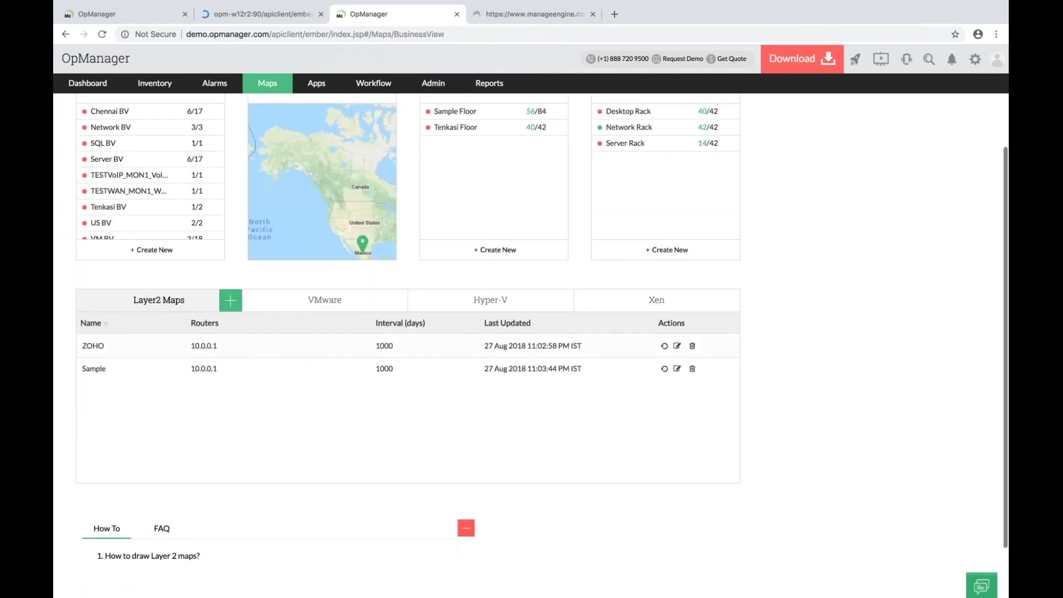
left_click(117, 354)
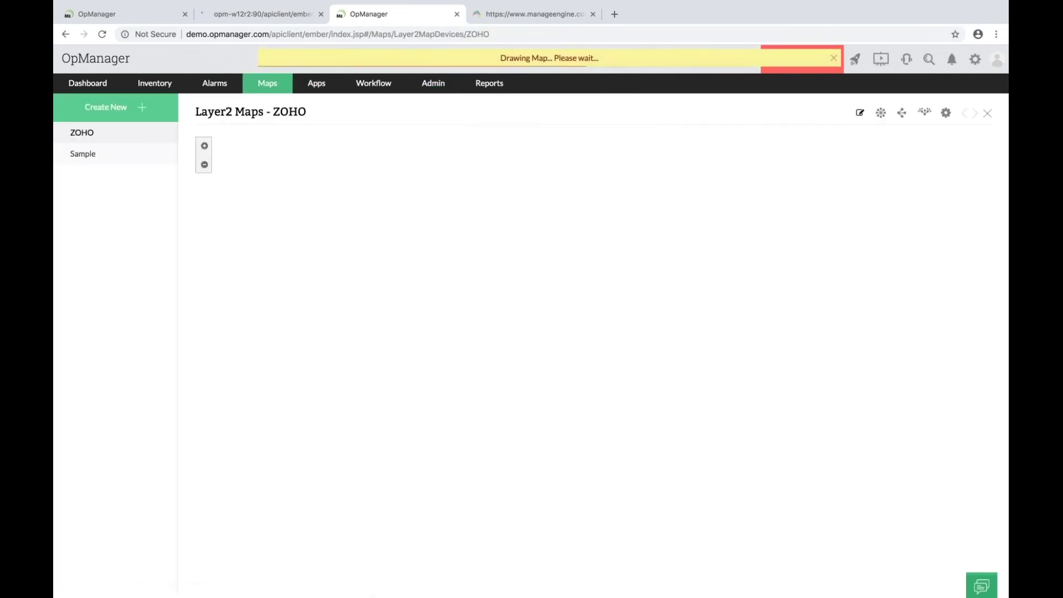
scroll(405, 343, "down", 3)
scroll(404, 343, "down", 4)
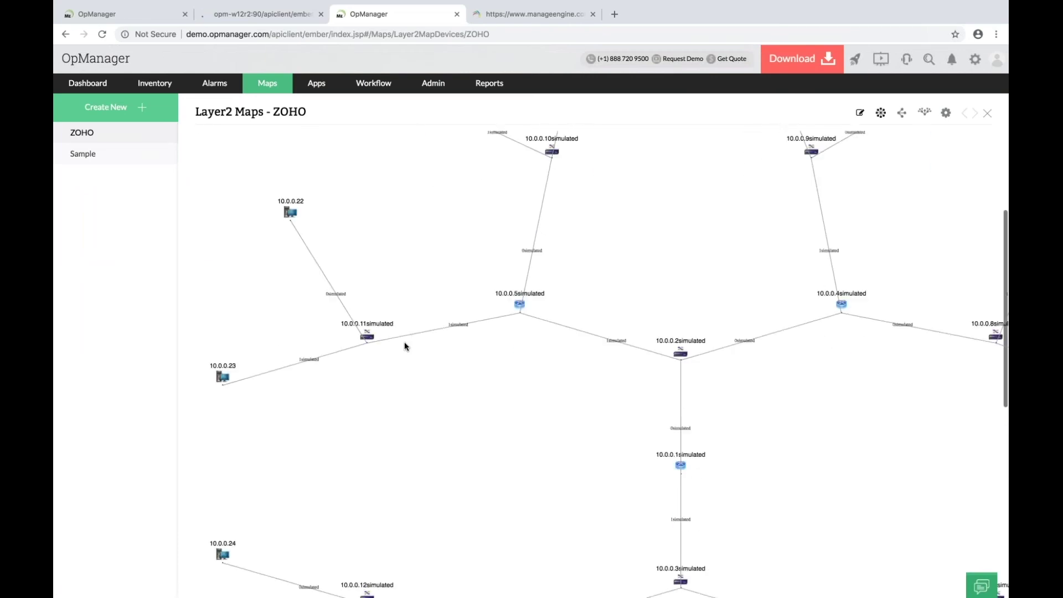
scroll(404, 344, "up", 5)
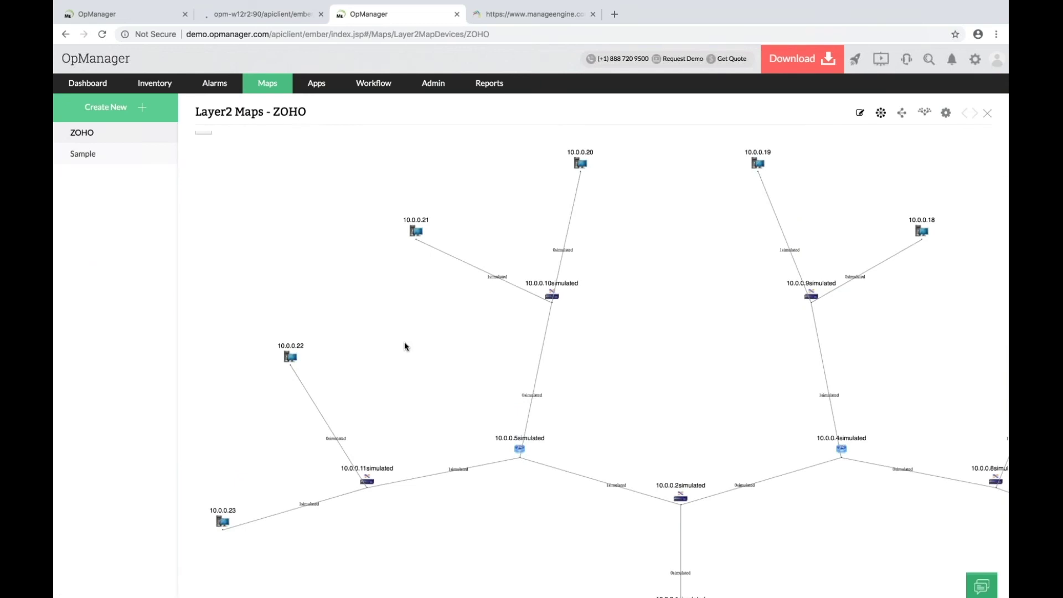
scroll(405, 347, "up", 1)
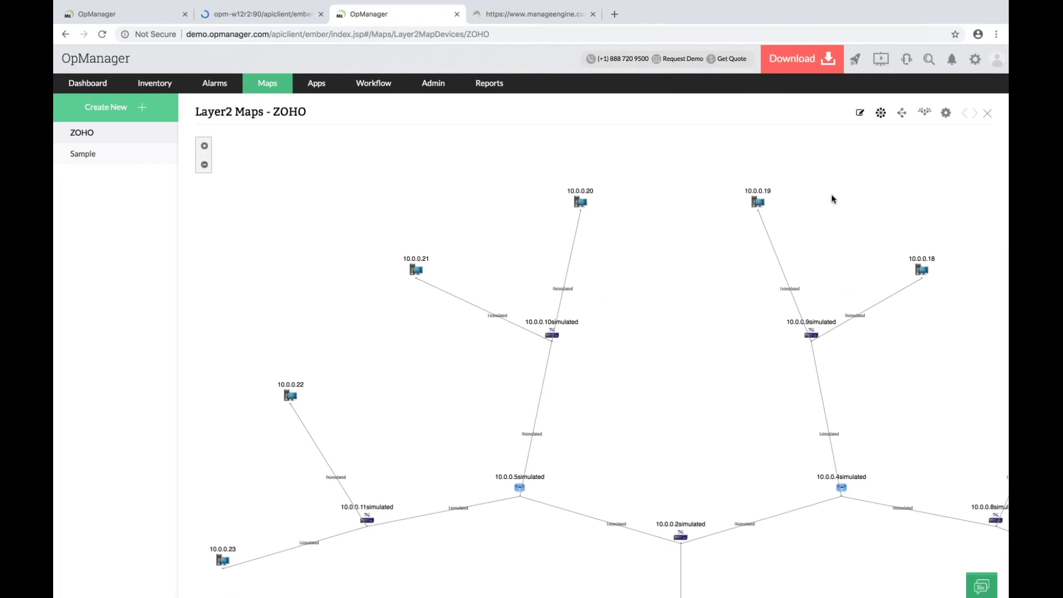
scroll(774, 280, "down", 10)
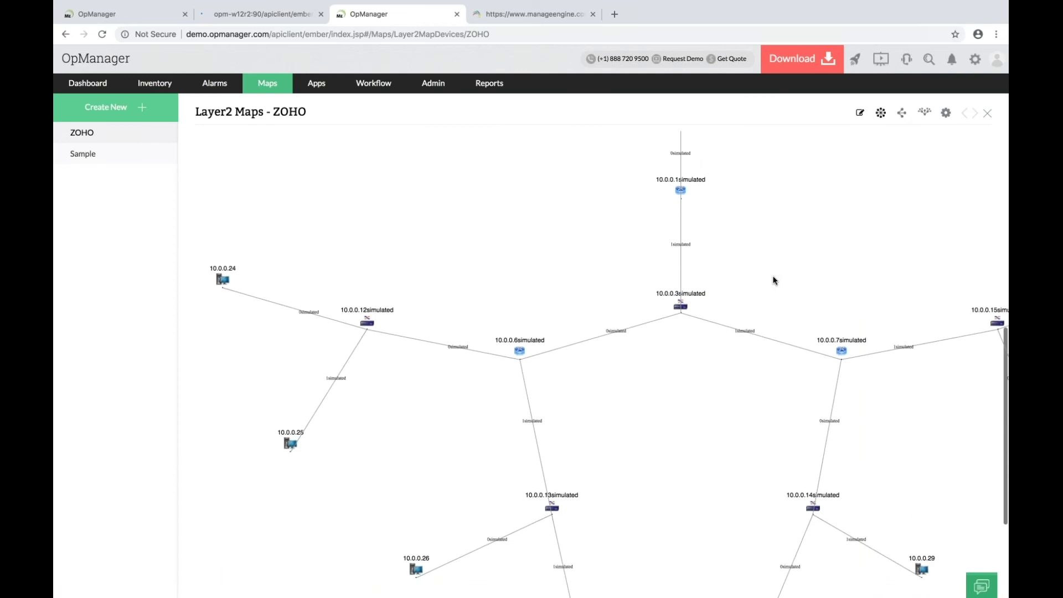
scroll(773, 280, "up", 10)
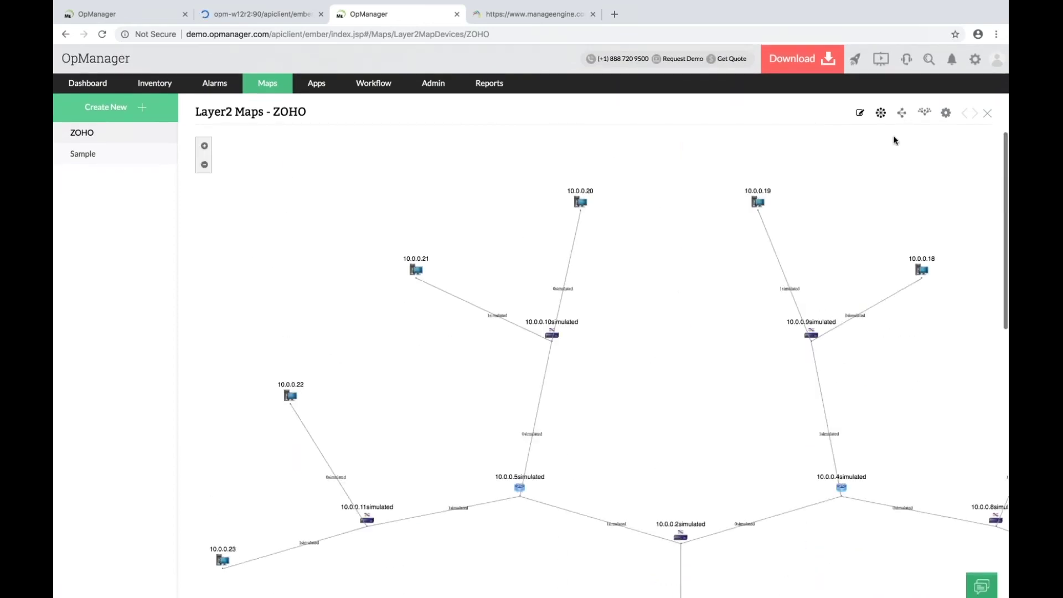
Show the ZOHO map's devices as an Import Devices list and tick the select-all checkbox.
left_click(945, 112)
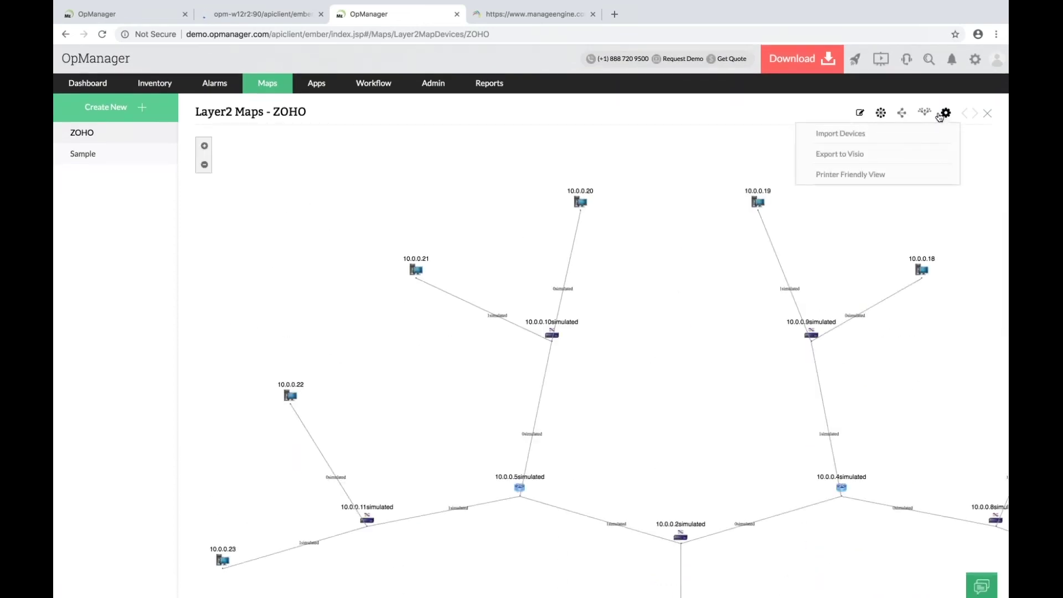
left_click(866, 133)
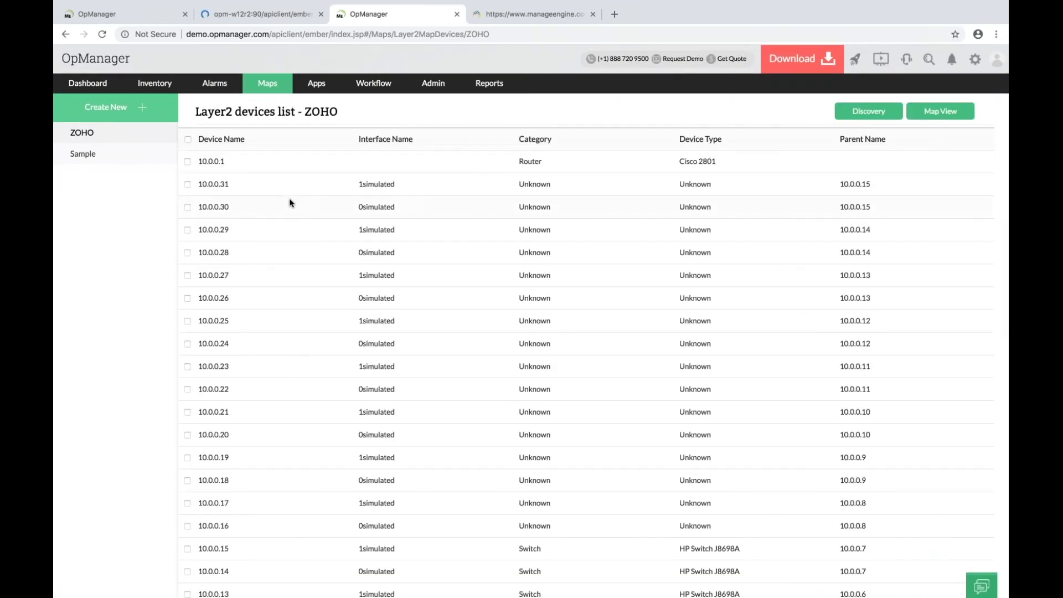
scroll(289, 199, "down", 5)
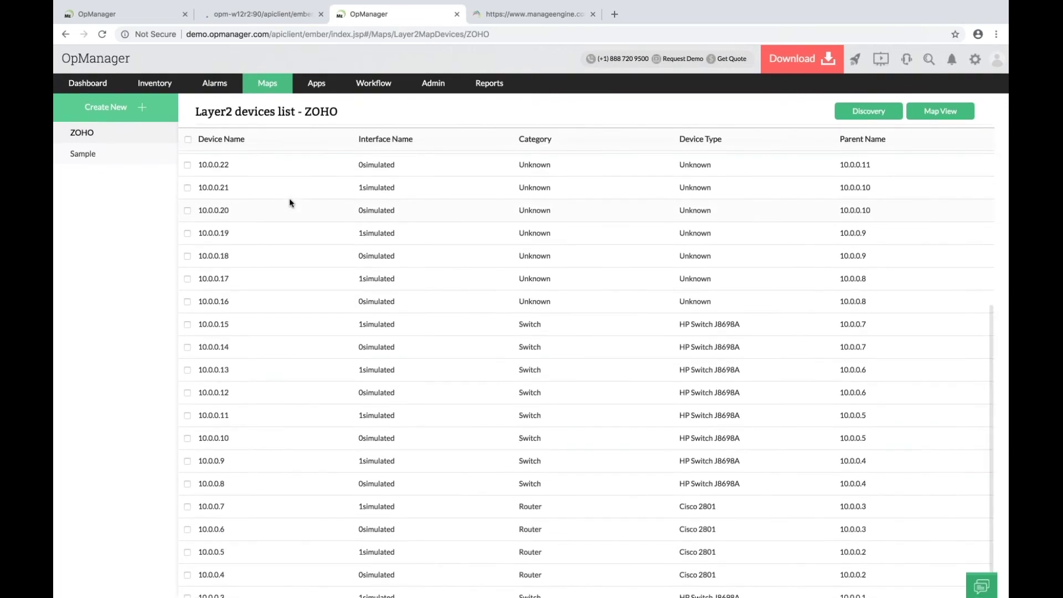
scroll(289, 200, "up", 5)
left_click(188, 139)
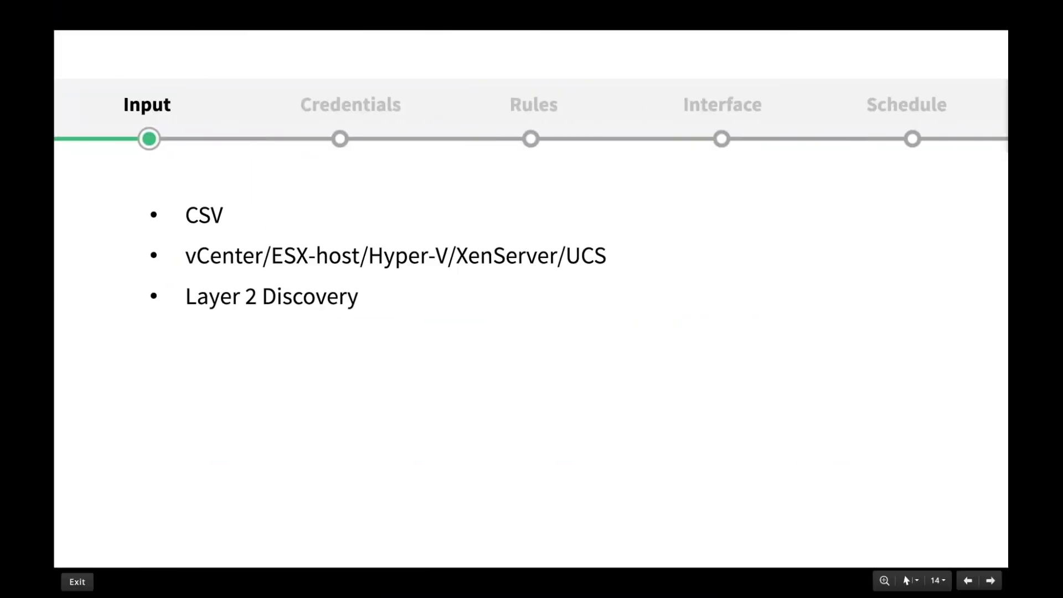
Advance the Input slide to reveal the REST API bullet.
key("Right")
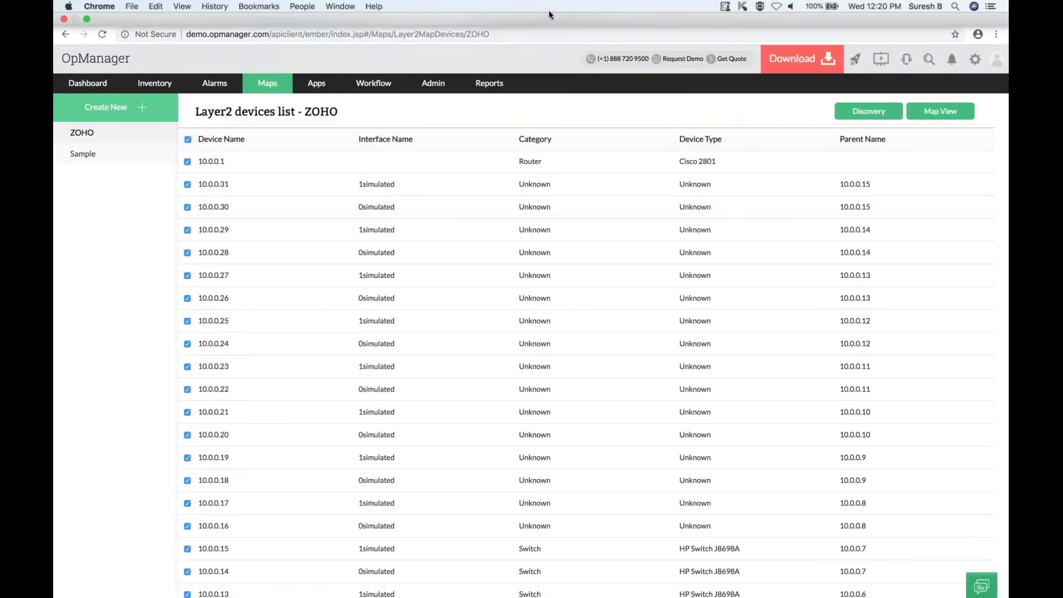
Switch to the ManageEngine help tab and bring the OpManager REST API heading into view.
left_click(535, 40)
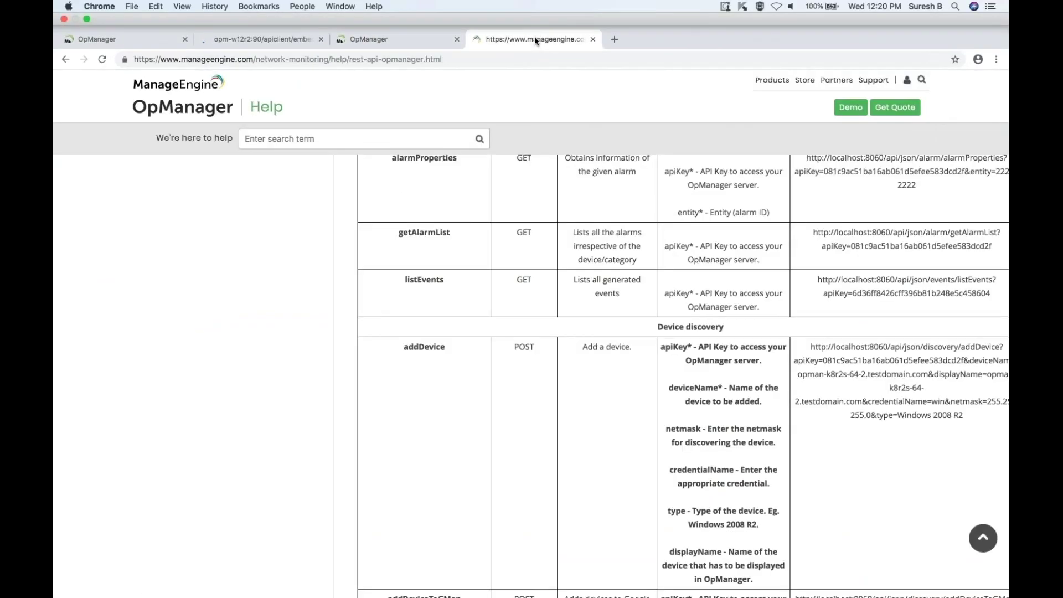
scroll(494, 215, "up", 10)
scroll(494, 214, "down", 5)
scroll(494, 215, "up", 15)
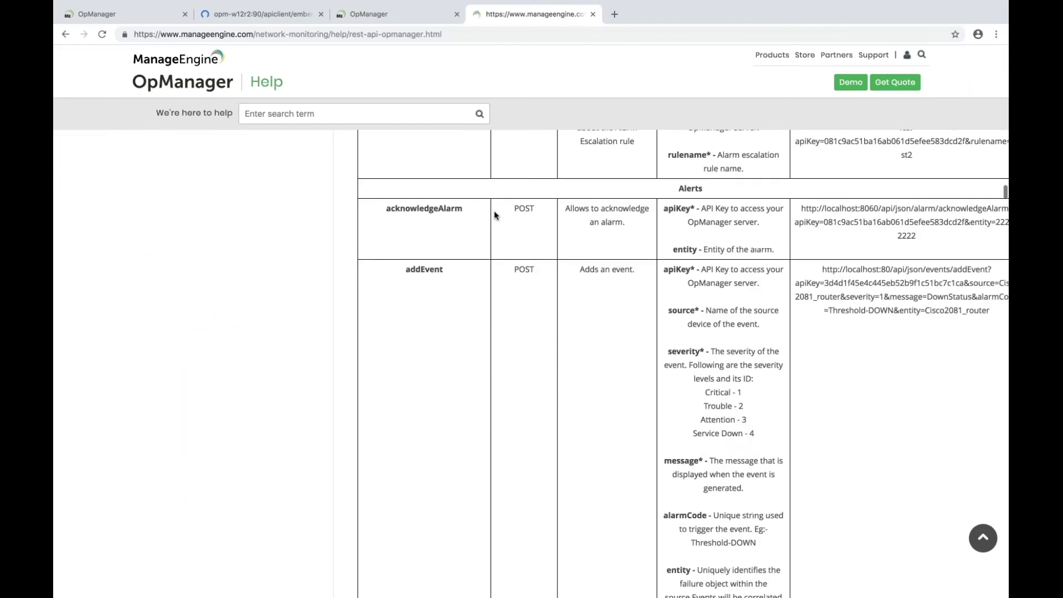
scroll(494, 215, "up", 20)
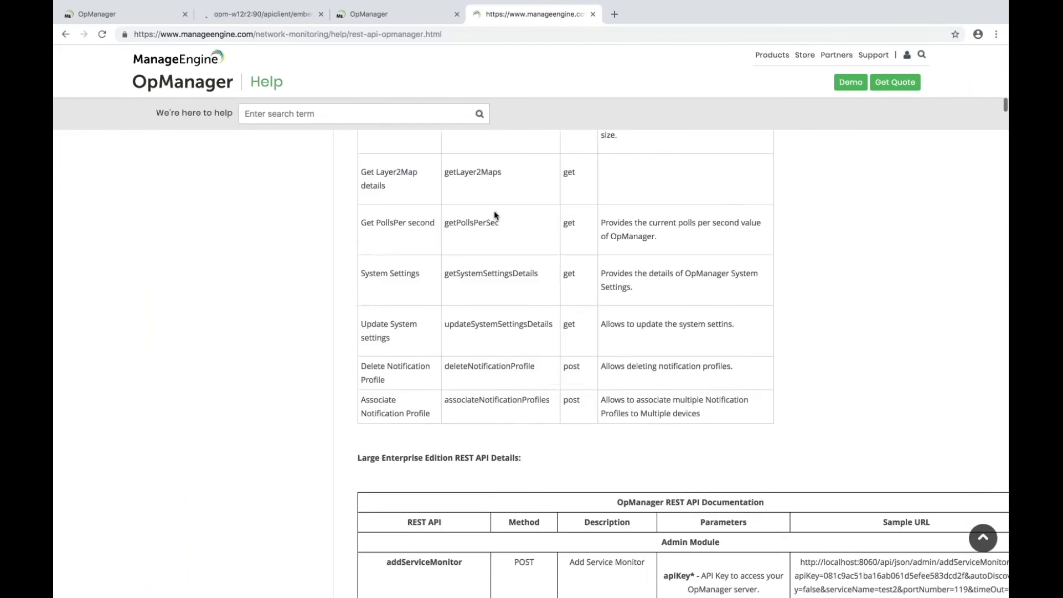
scroll(503, 346, "down", 1)
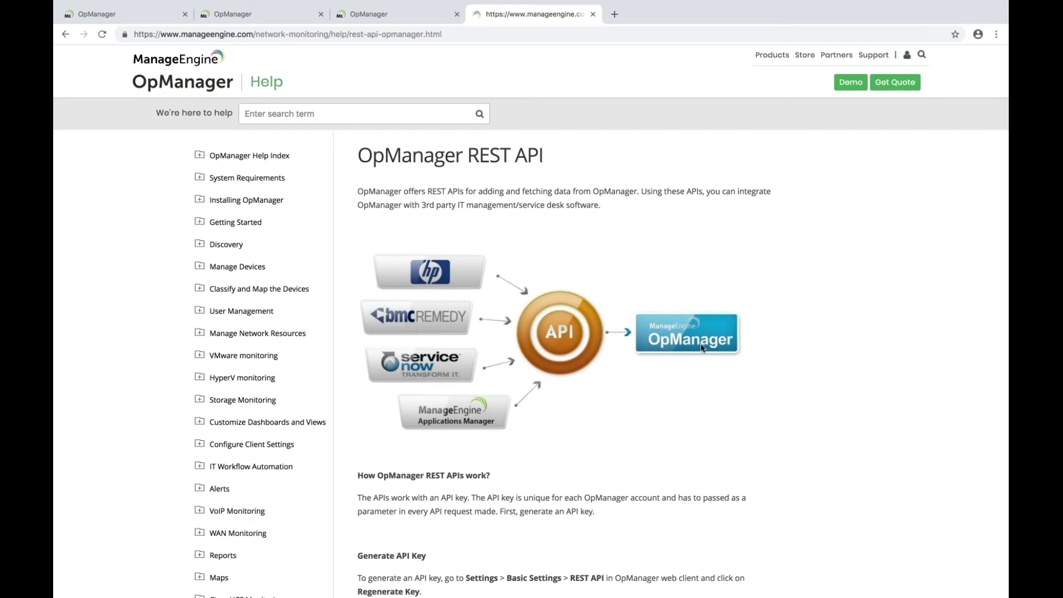
Search the REST API help for 'discovery/add' and highlight the addDevice API name.
key("ctrl+f")
type("discovery/add")
scroll(749, 391, "right", 2)
scroll(748, 392, "left", 1)
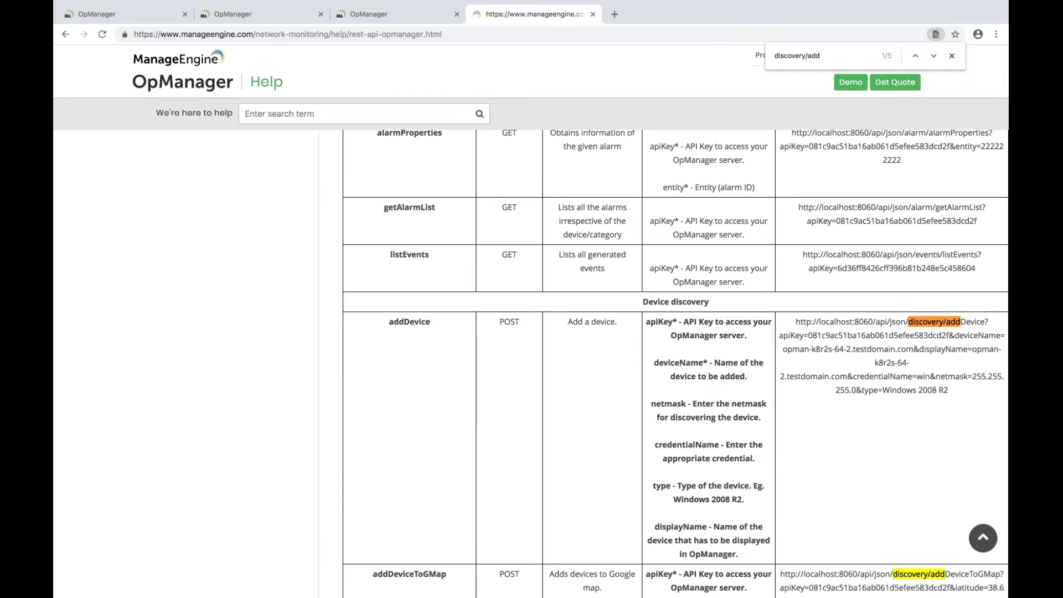
left_click_drag(389, 322, 443, 326)
Scroll back up the help page, then reveal the Add device via Trap slide bullet.
scroll(830, 311, "up", 15)
scroll(675, 363, "up", 15)
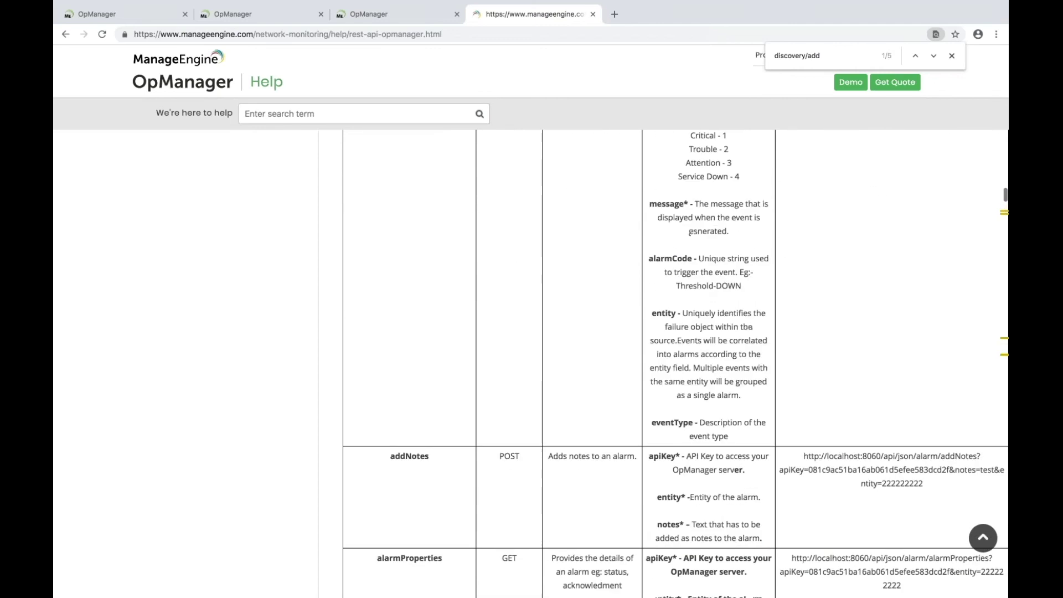
scroll(675, 363, "up", 15)
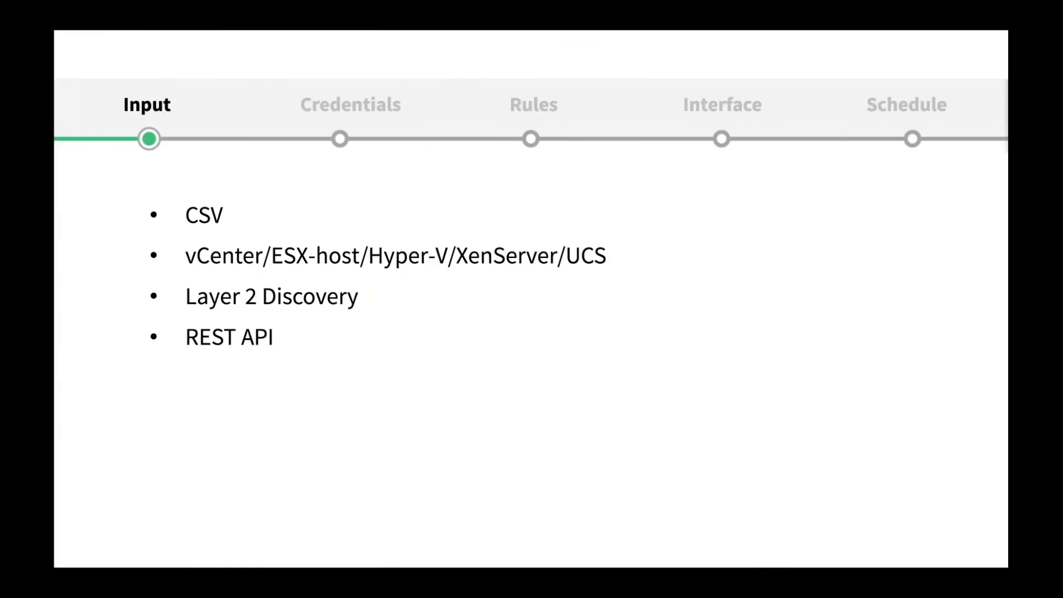
key("Right")
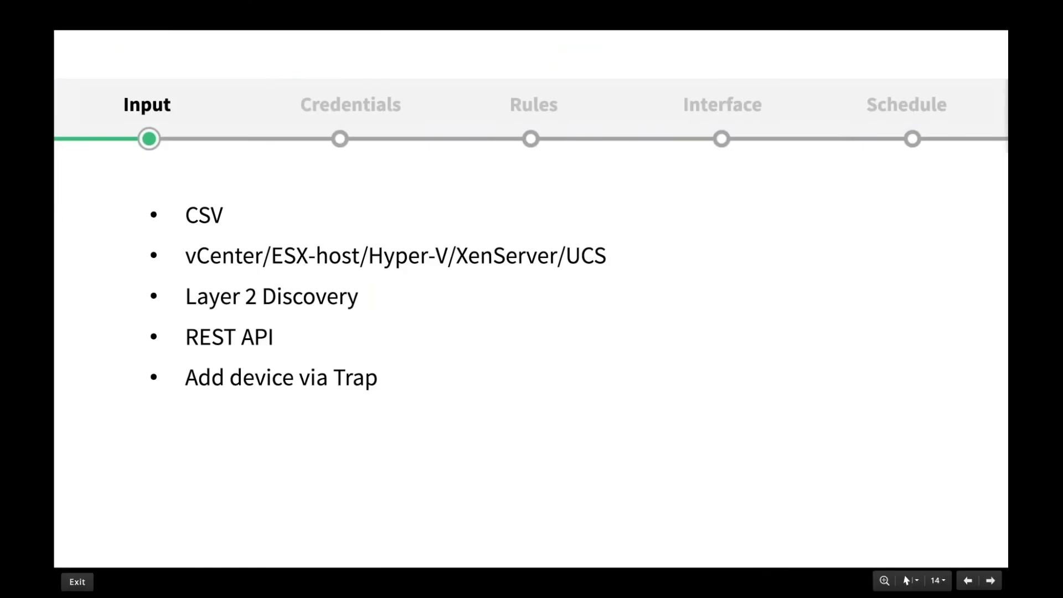
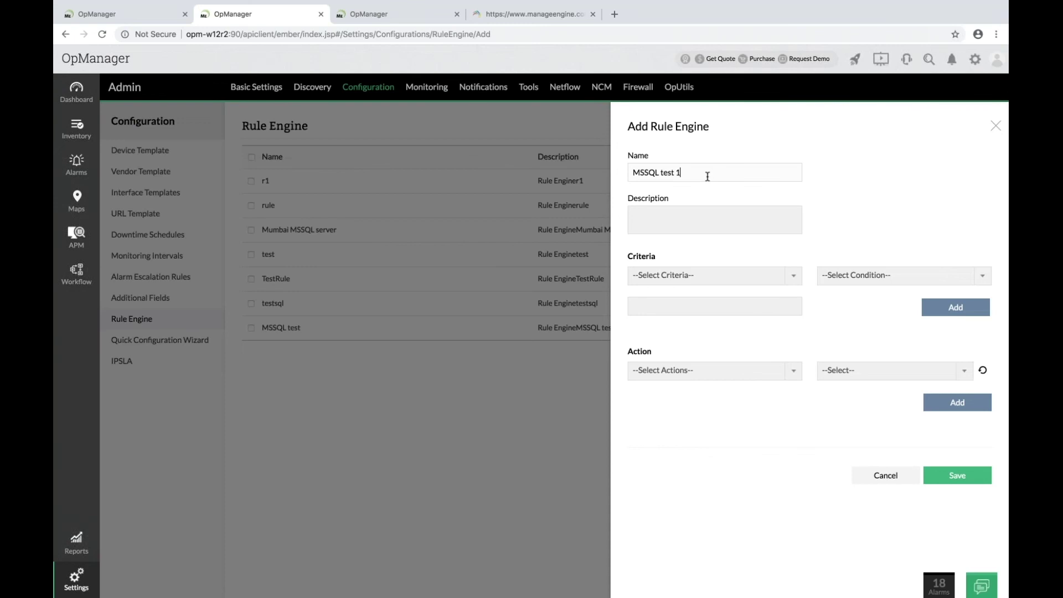
Add the rule criterion DNS Name starts with 'MSSQL Mel'.
left_click(705, 275)
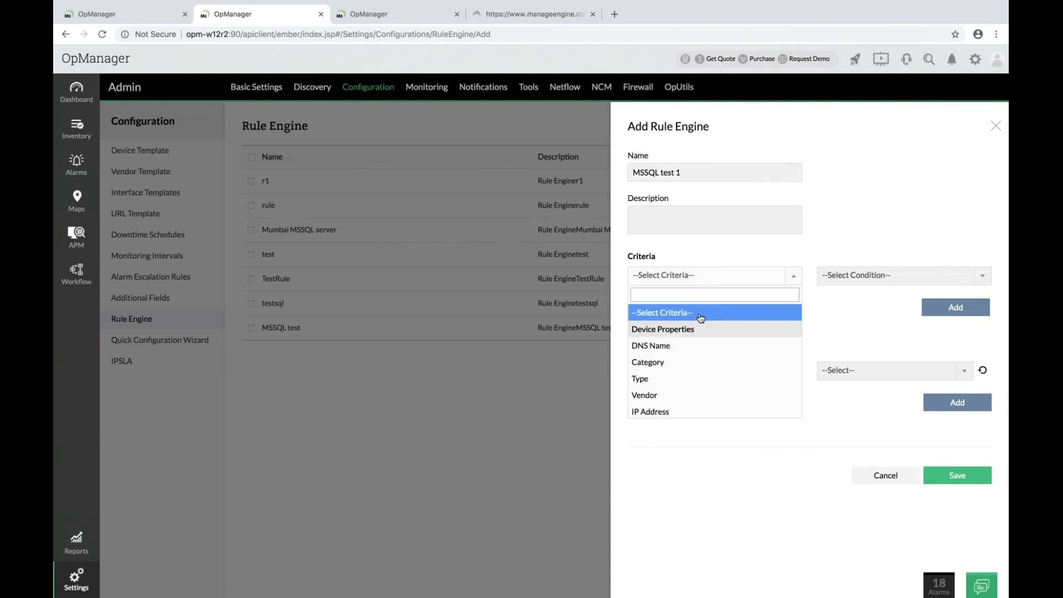
left_click(681, 345)
left_click(830, 275)
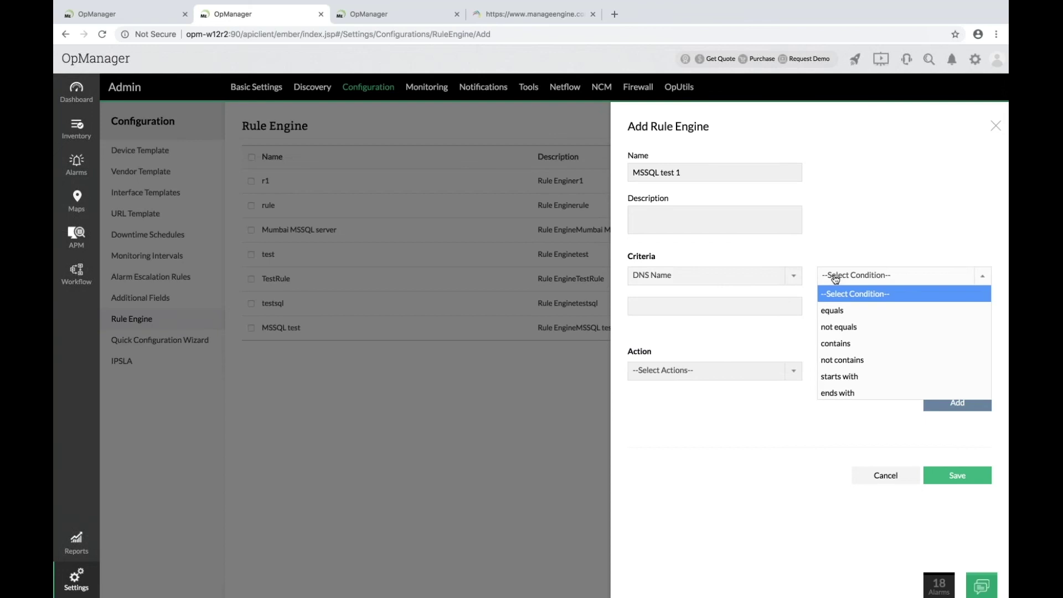
left_click(843, 377)
left_click(731, 310)
type("sql")
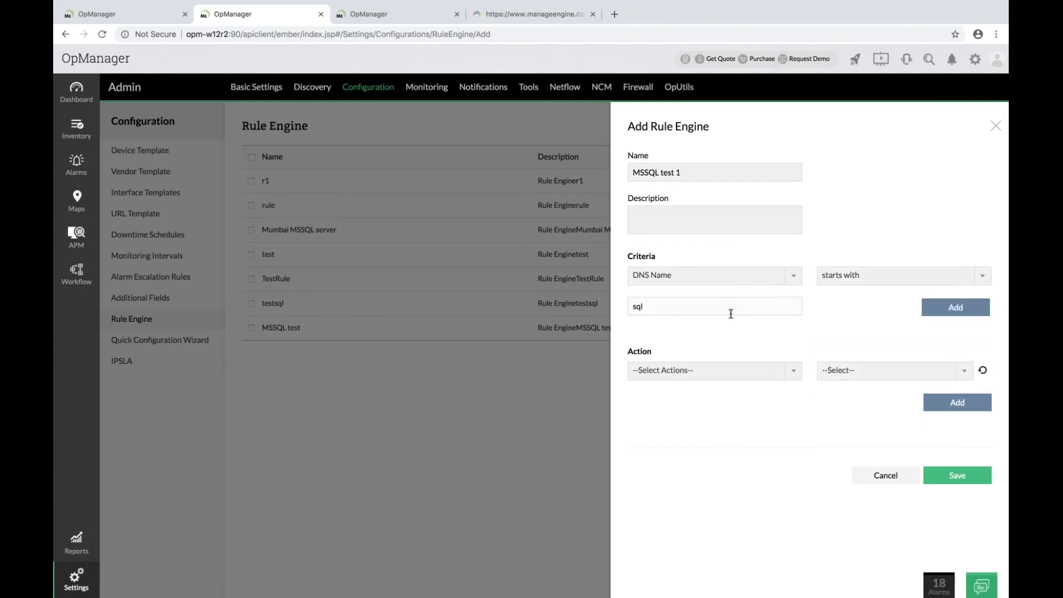
key("BackSpace")
key("BackSpace")
type("MSSQ")
type("L Mum")
key("BackSpace")
key("BackSpace")
type("el")
left_click(946, 310)
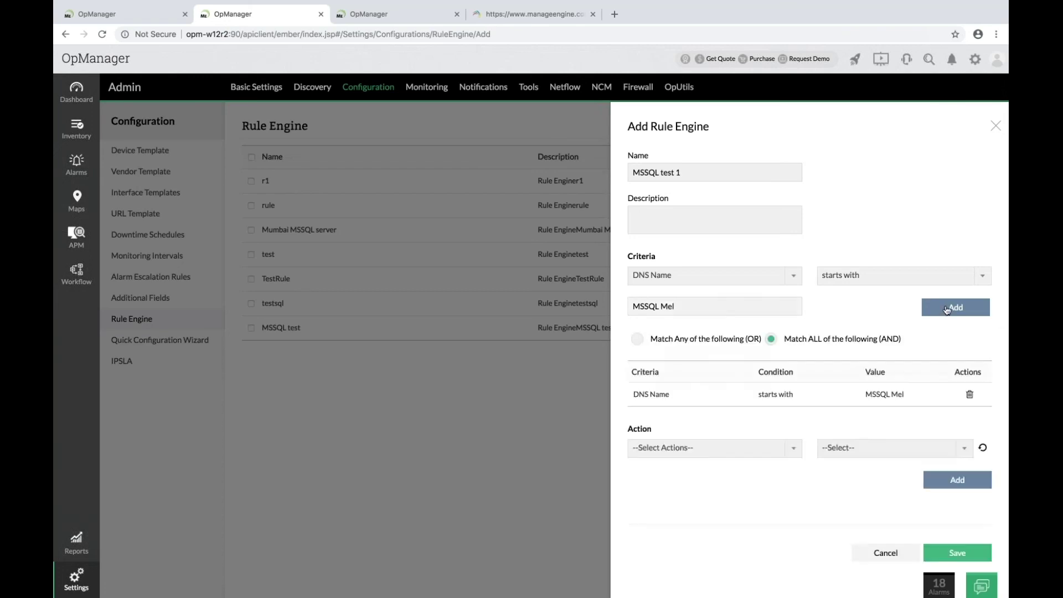
Add a second criterion: Process Name contains 'sql.exe'.
left_click(734, 277)
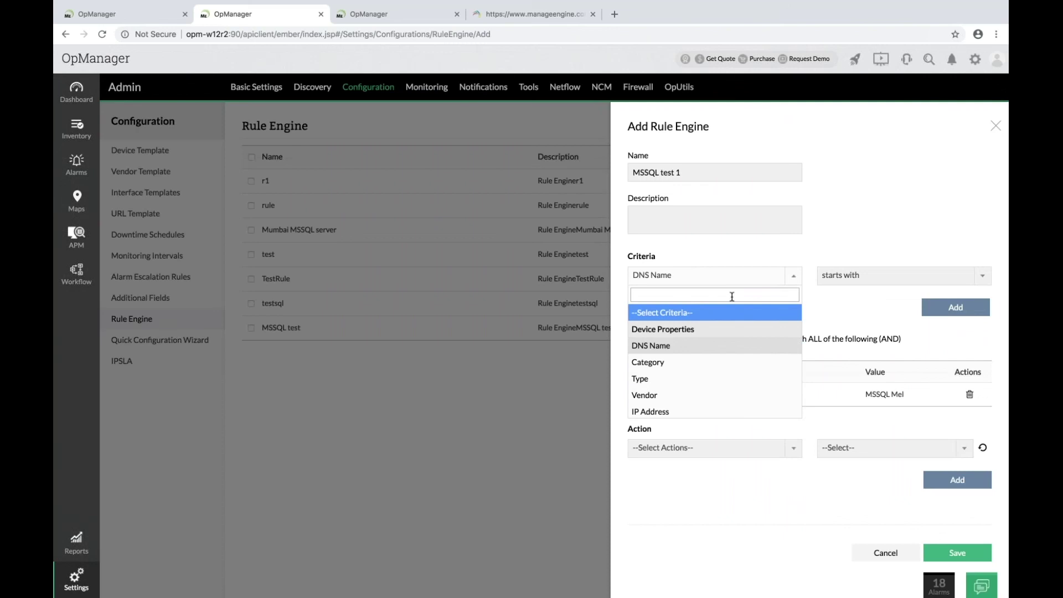
type("pro")
left_click(696, 346)
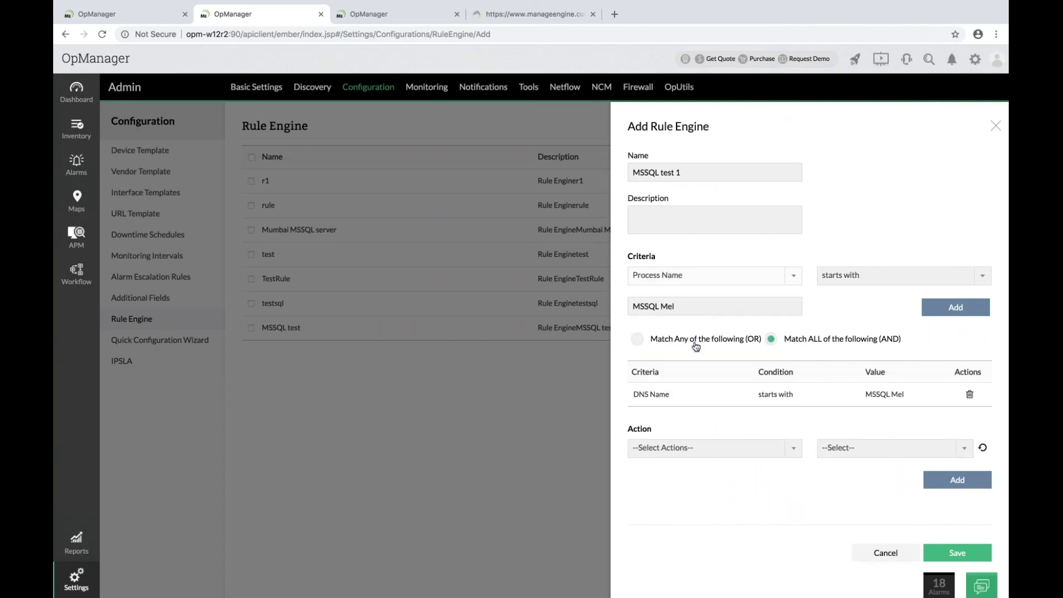
left_click(884, 283)
left_click(820, 343)
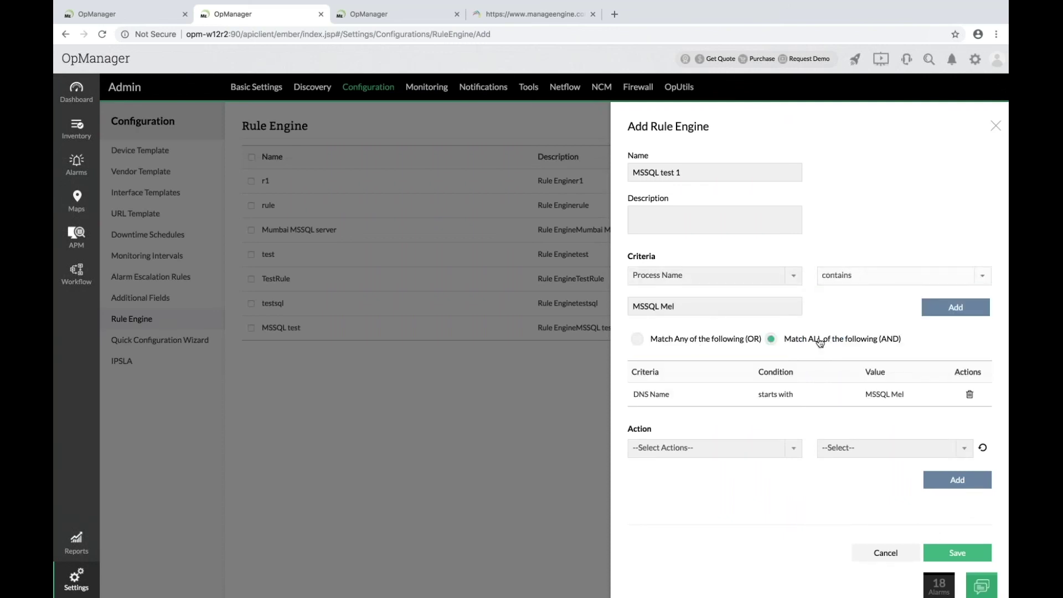
triple_click(711, 304)
type("sq")
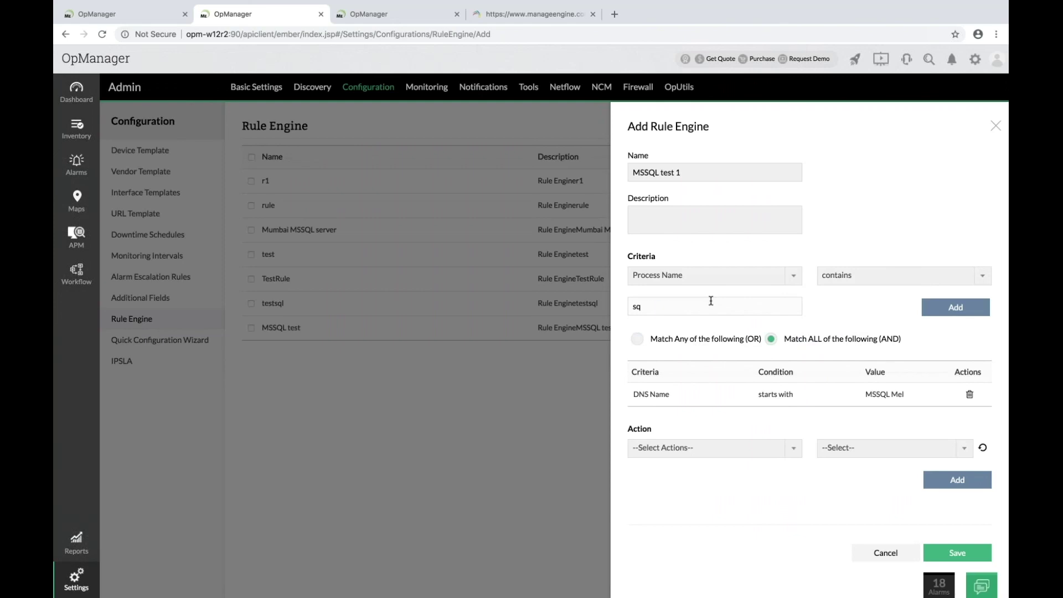
type("l.exe")
left_click(946, 314)
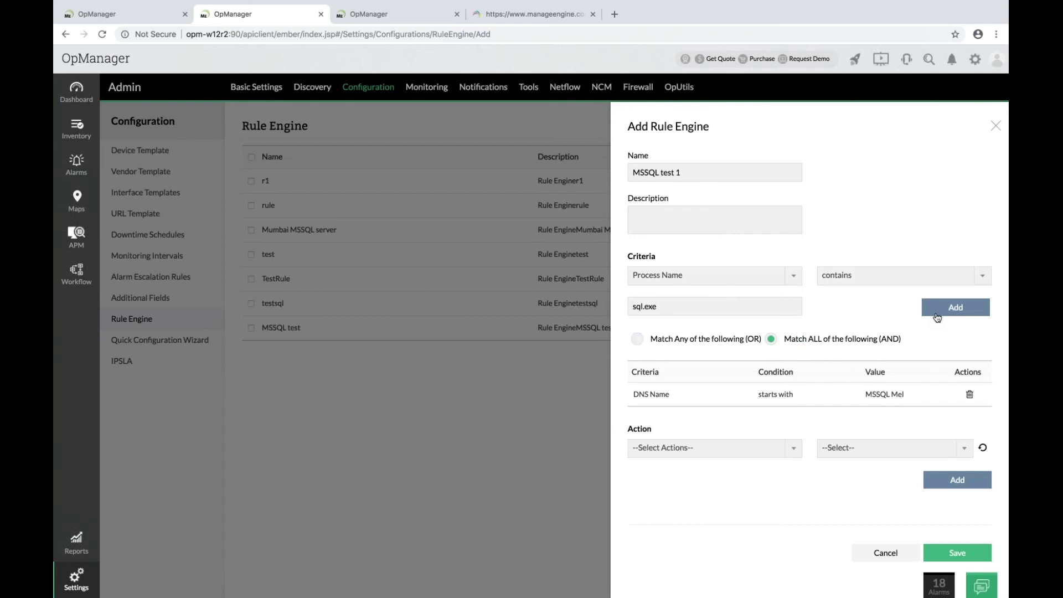
left_click(937, 316)
scroll(936, 316, "down", 1)
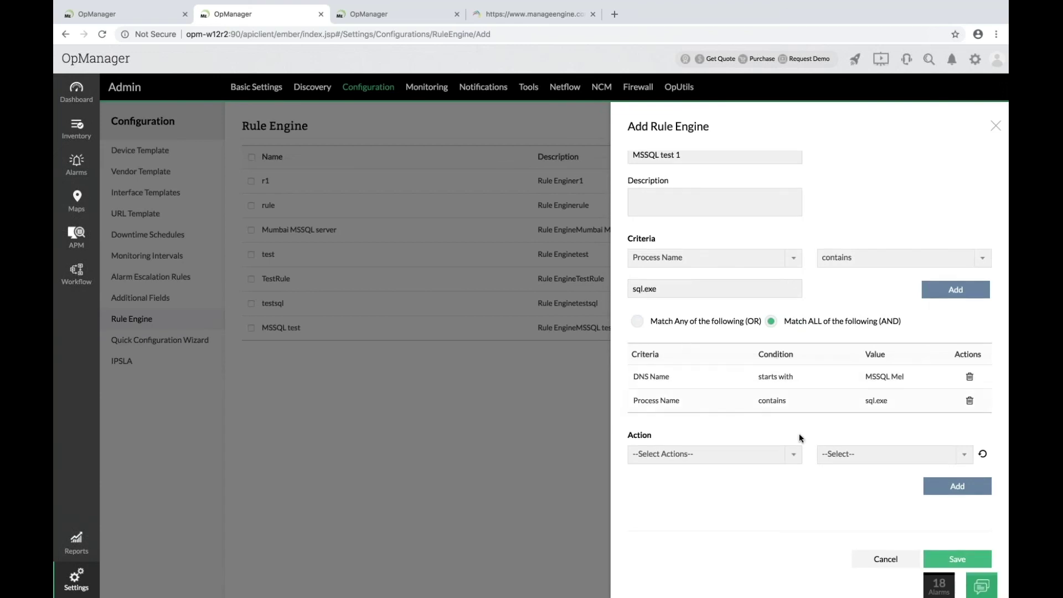
Add a rule action associating the MSSQL Process monitor.
left_click(733, 455)
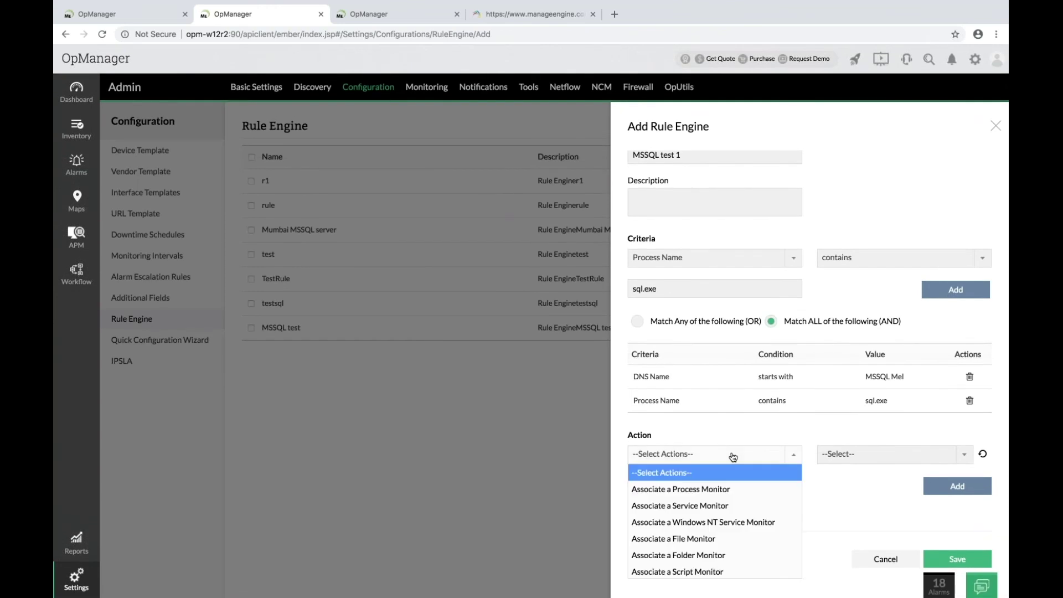
left_click(720, 489)
left_click(852, 459)
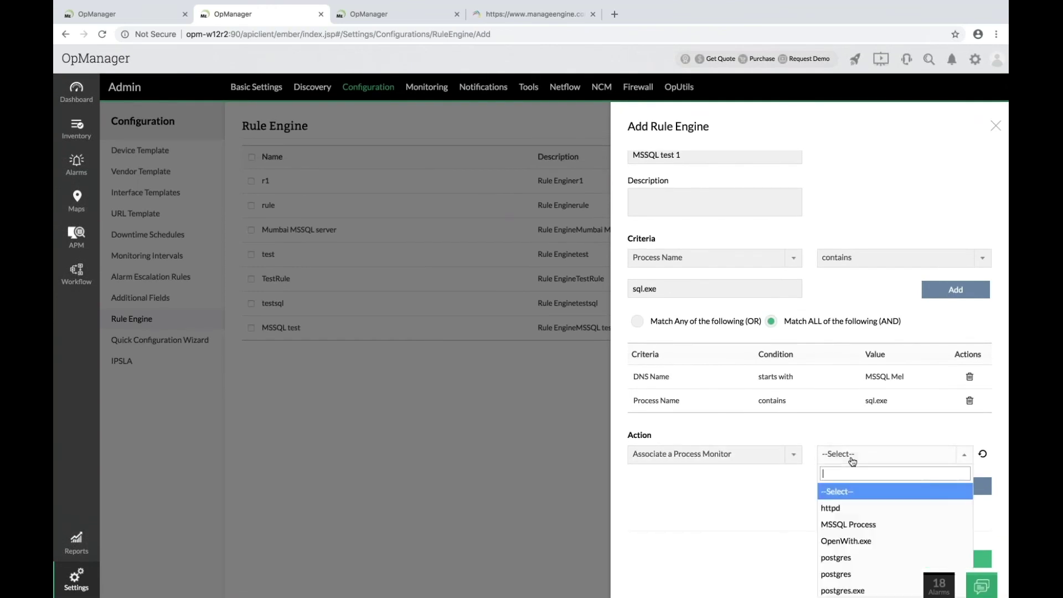
left_click(852, 524)
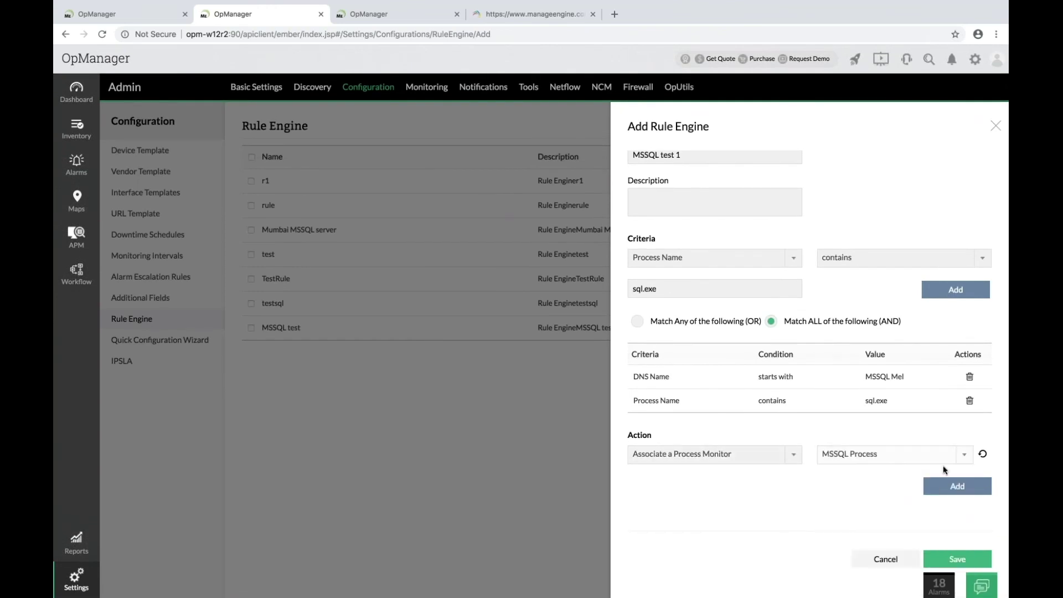
left_click(957, 485)
Add a rule action associating the Telnet (23) service monitor.
left_click(681, 455)
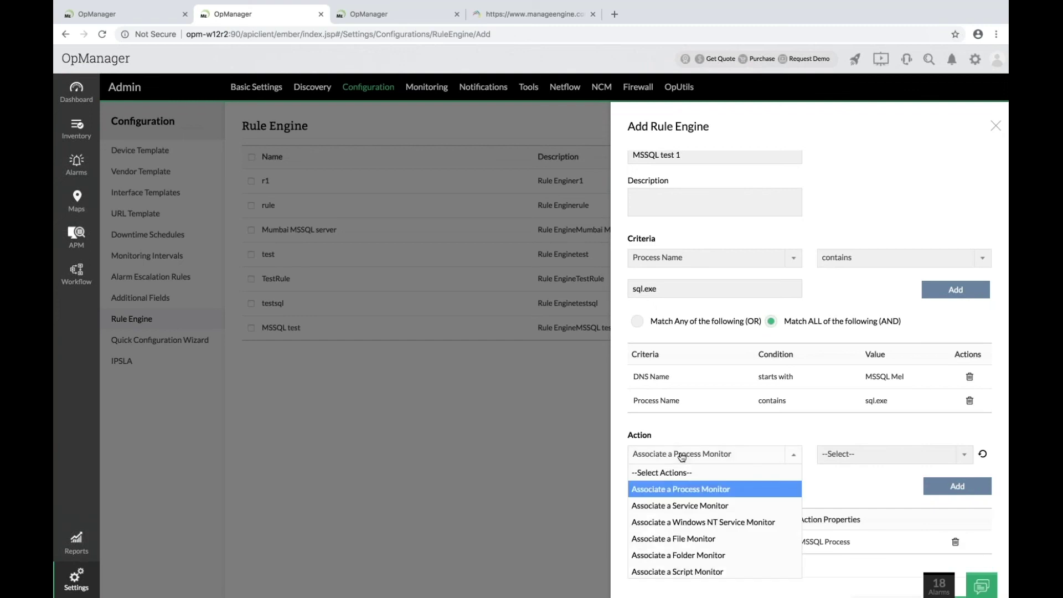
left_click(682, 505)
left_click(840, 455)
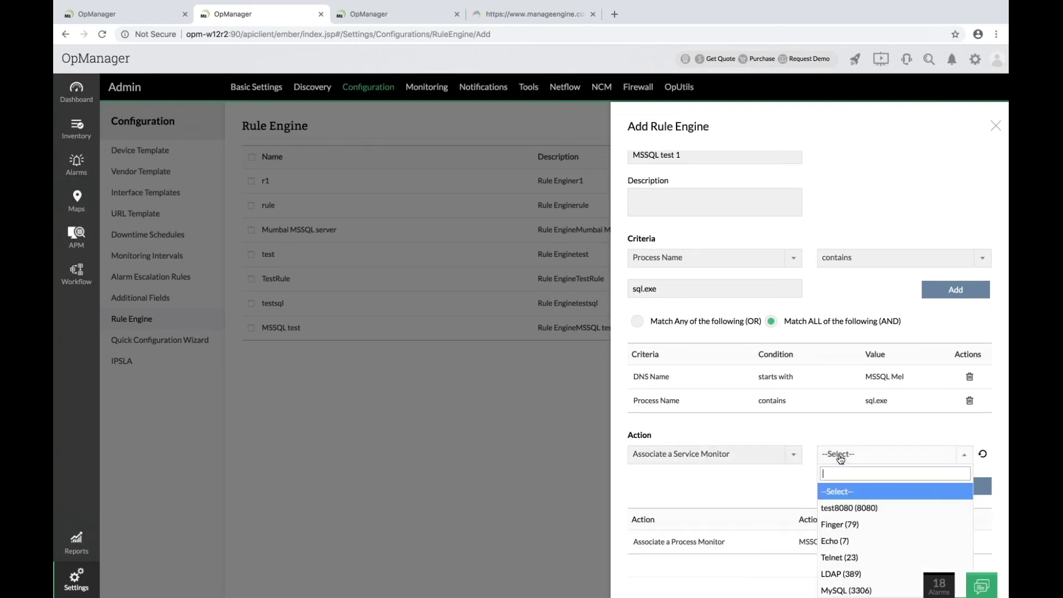
left_click(842, 557)
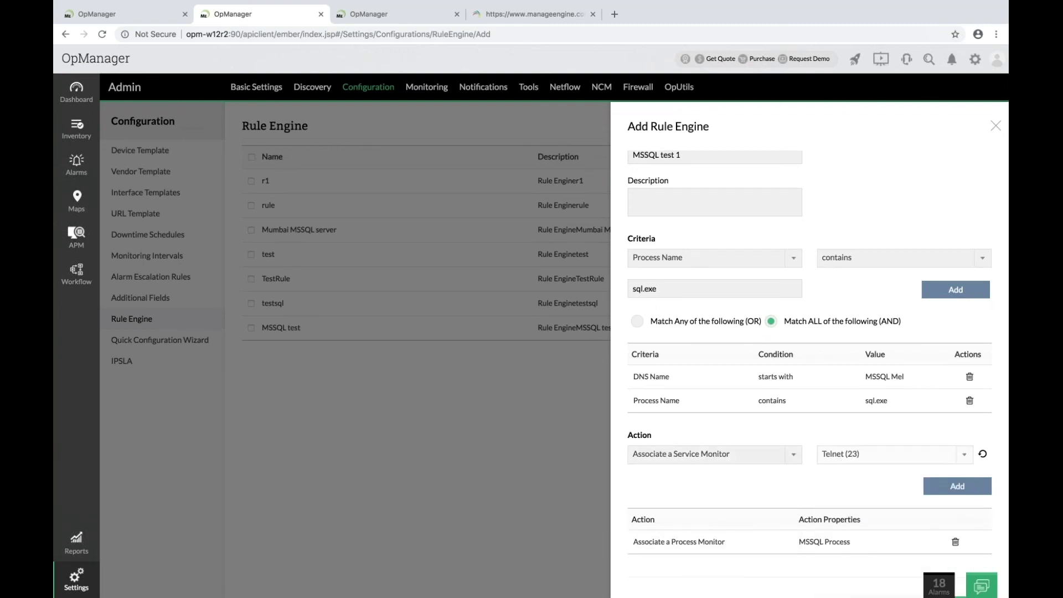
left_click(944, 494)
Add a rule action placing the device in the Melbourne business view.
scroll(759, 493, "down", 3)
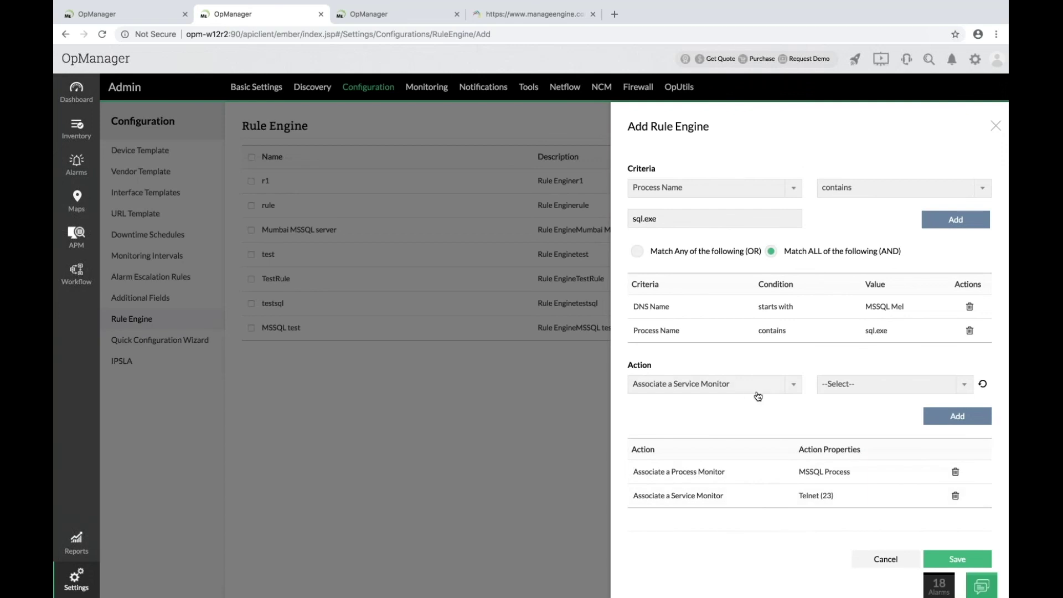
left_click(747, 388)
scroll(738, 484, "down", 3)
left_click(720, 434)
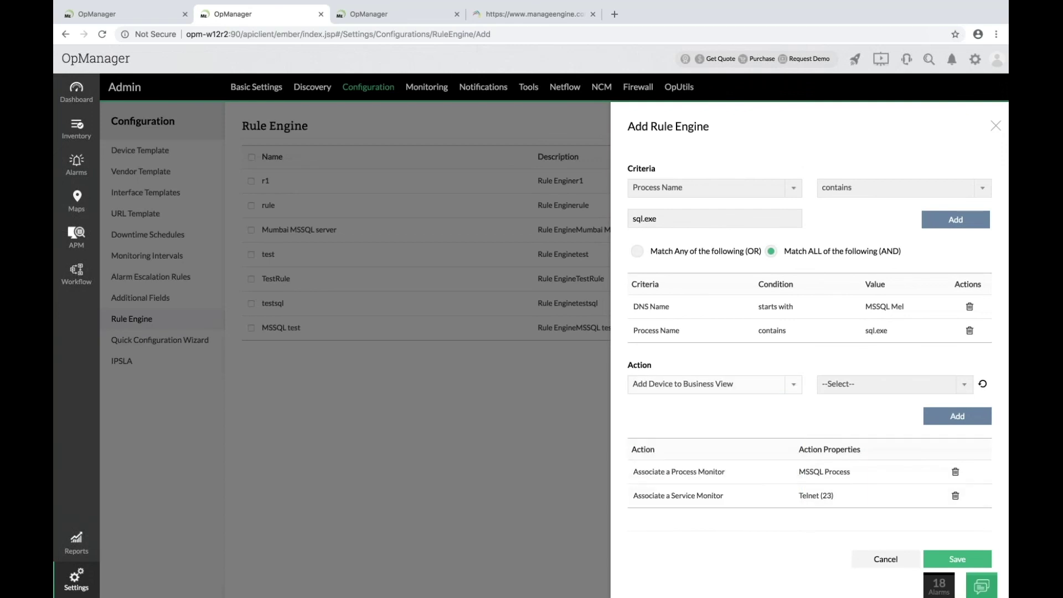
left_click(867, 388)
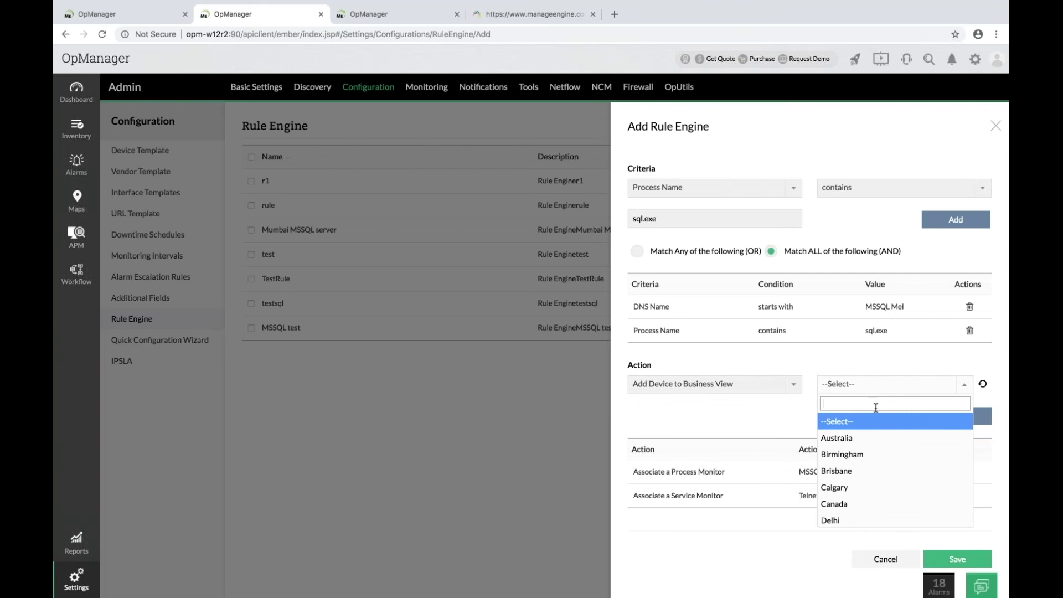
type("mel")
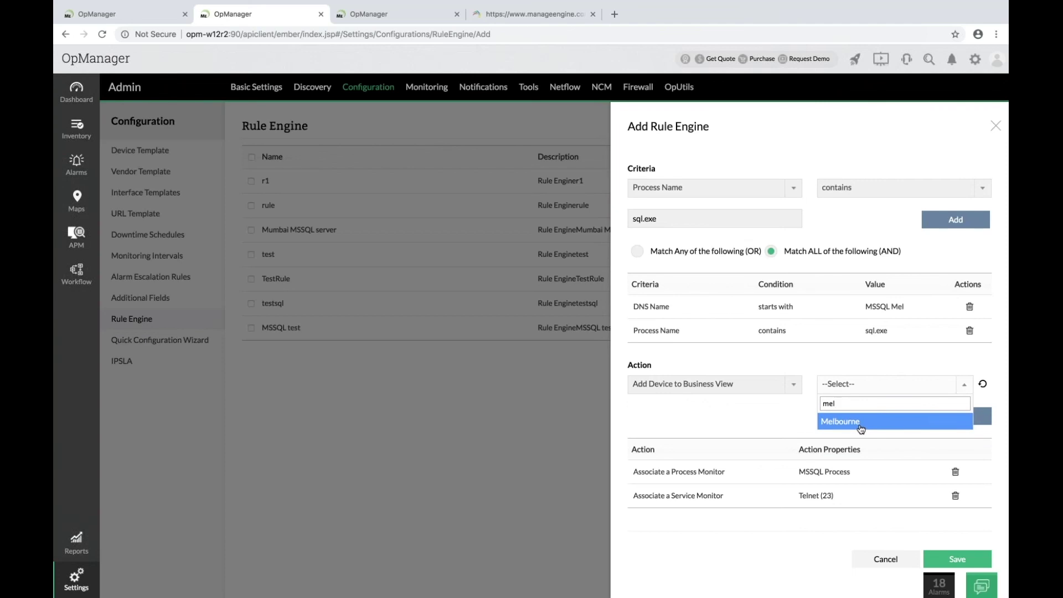
left_click(861, 426)
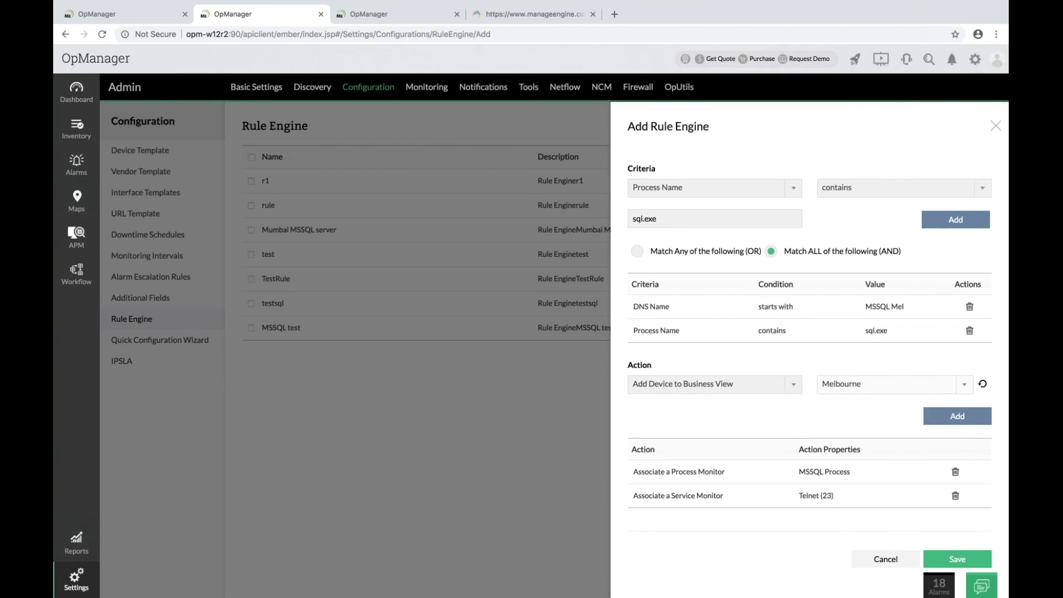
left_click(954, 422)
Add the emailtest notification profile action and save the MSSQL test 1 rule.
left_click(731, 384)
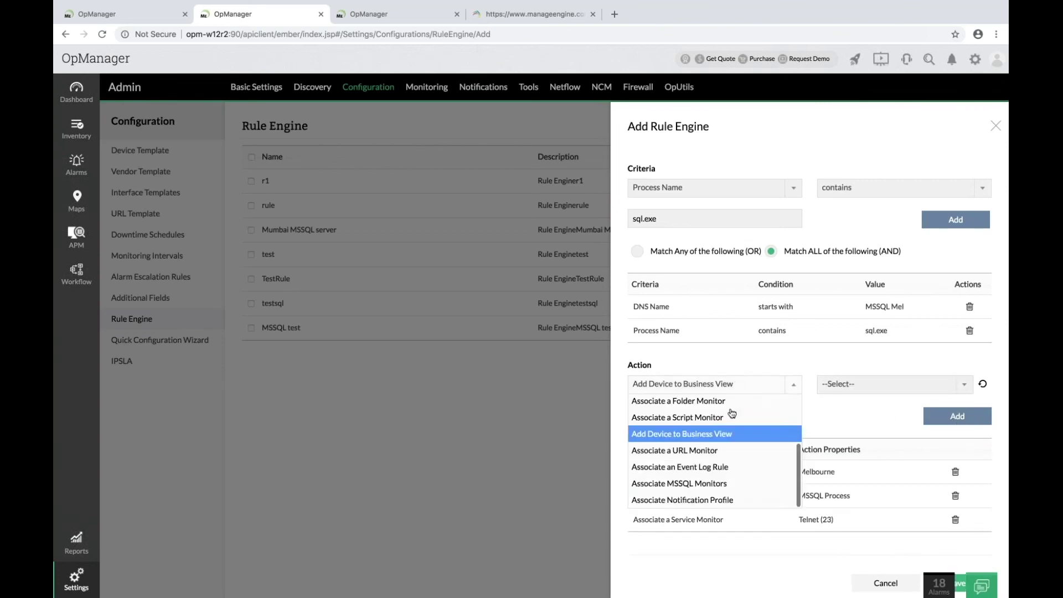
left_click(739, 500)
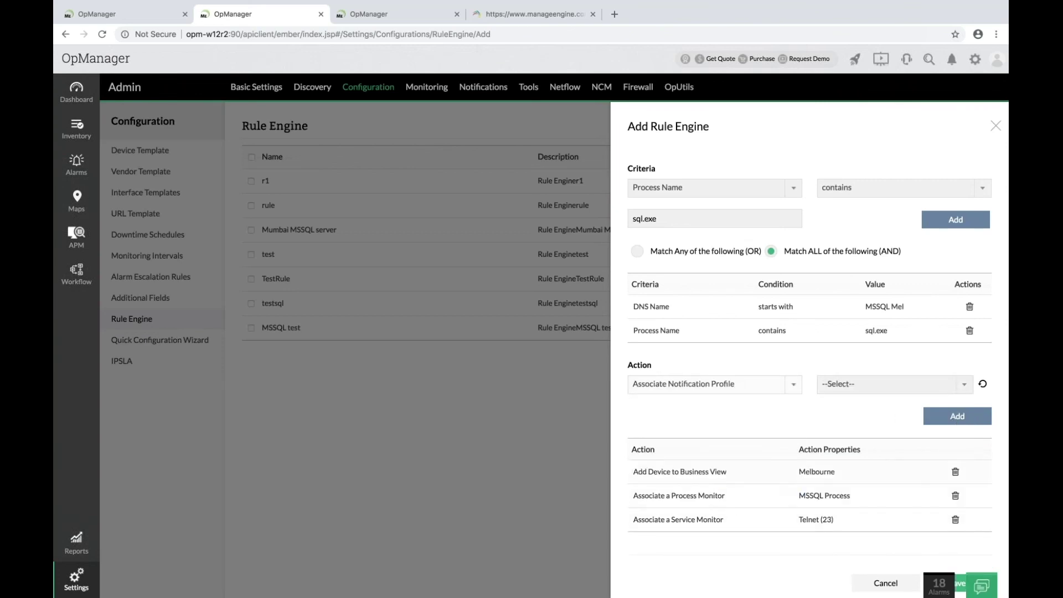
left_click(870, 385)
type("email")
left_click(861, 423)
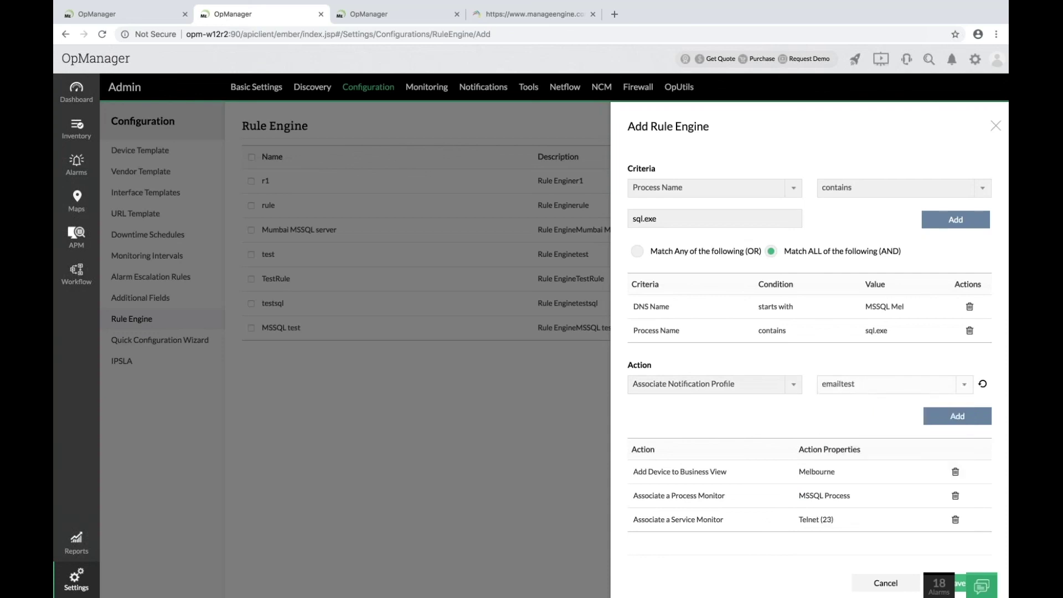
left_click(959, 425)
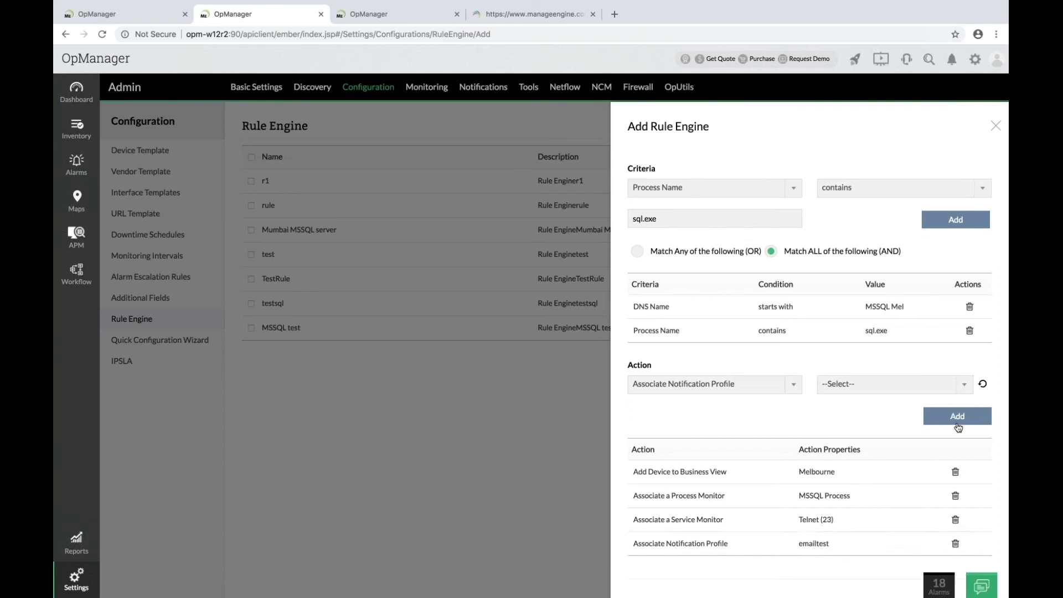
scroll(799, 418, "down", 1)
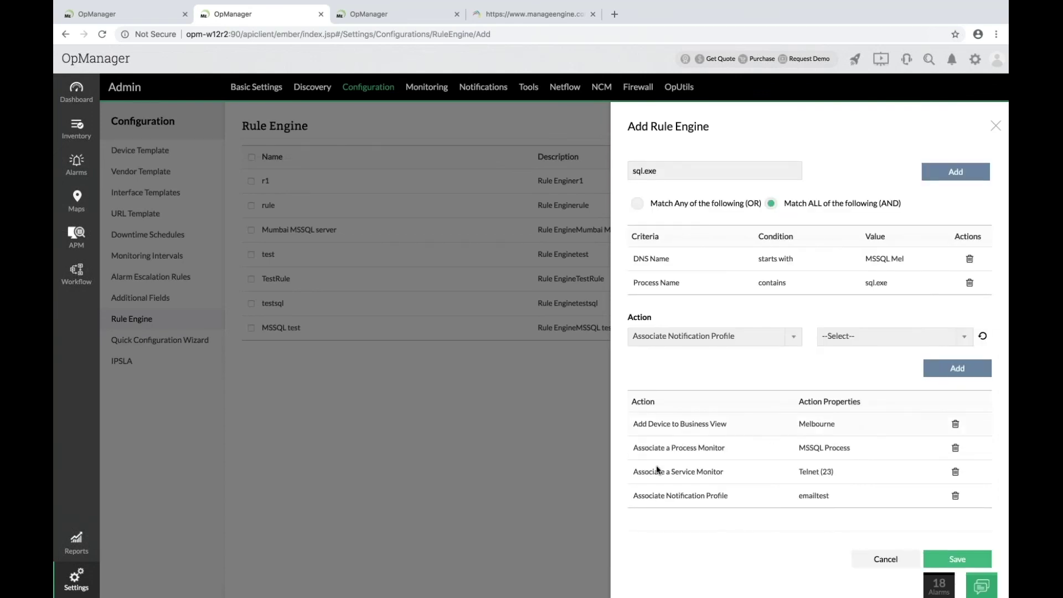
left_click(944, 560)
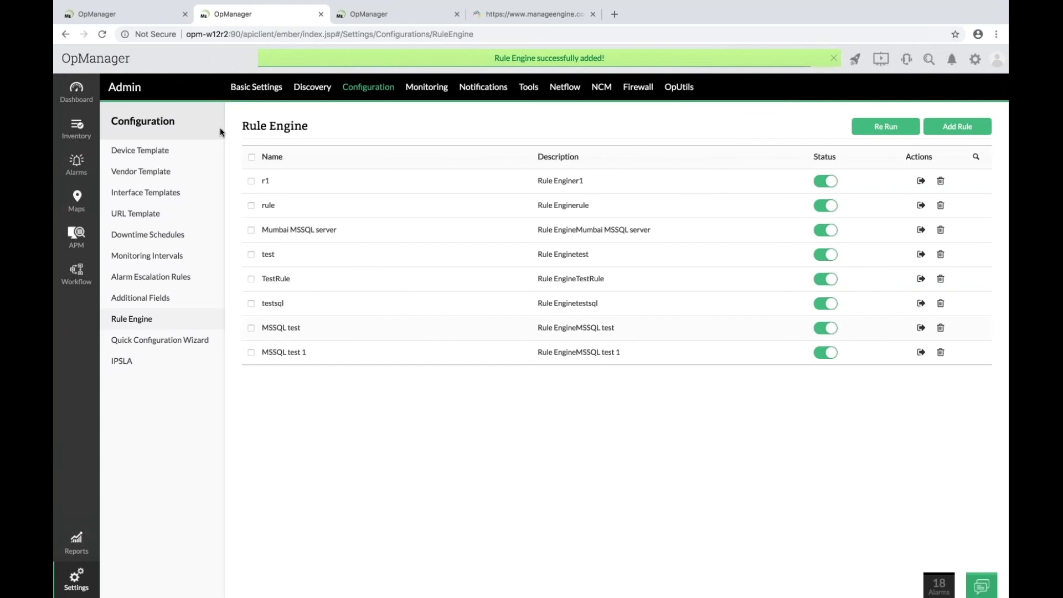
Reload the discovery wizard page, glancing at the Rule Engine tab meanwhile.
left_click(118, 14)
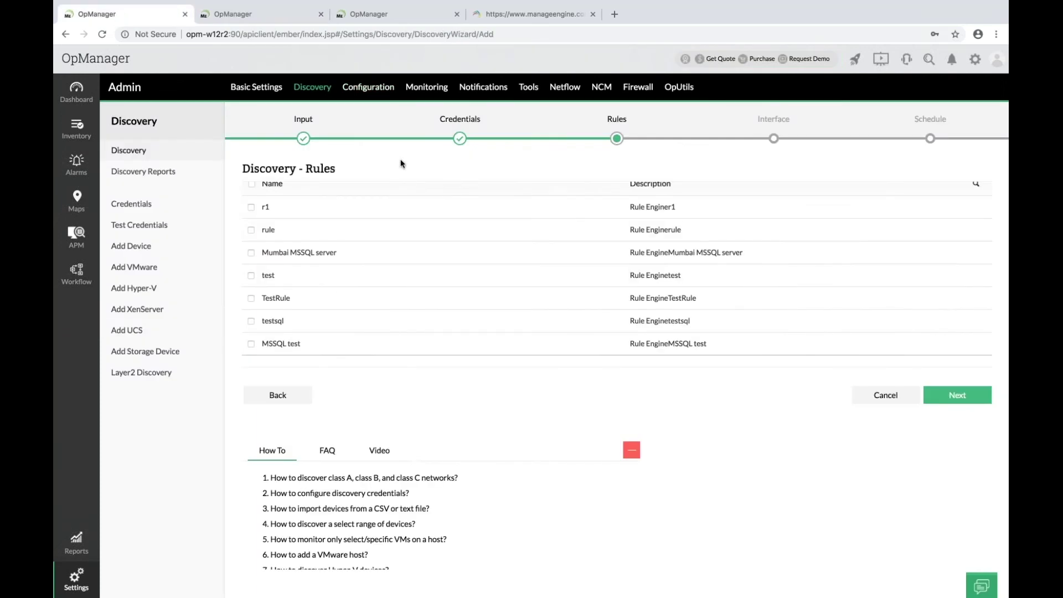
left_click(498, 33)
key("Return")
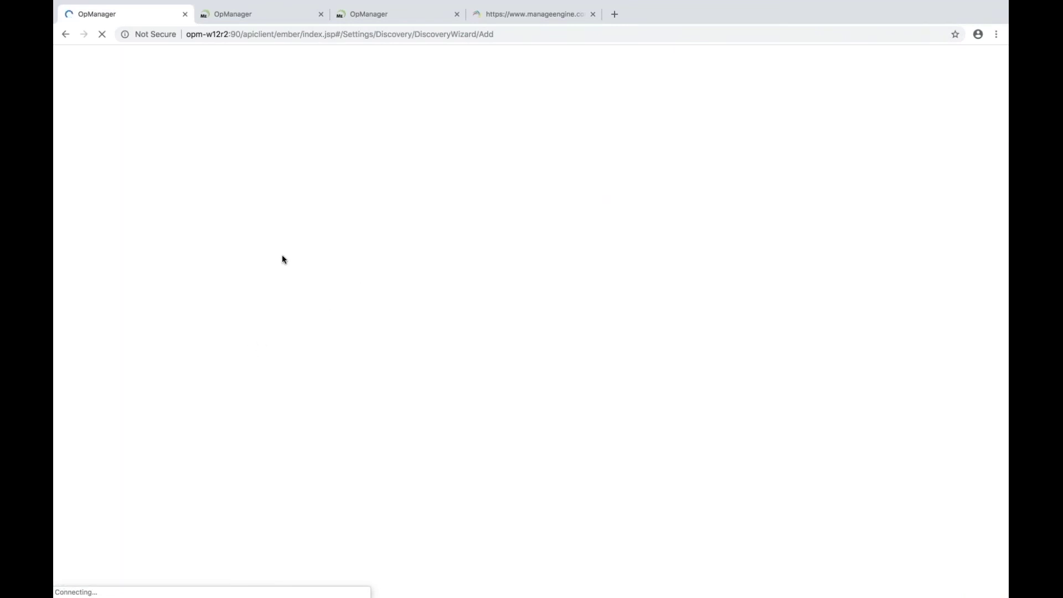
left_click(257, 17)
left_click(158, 18)
left_click(221, 14)
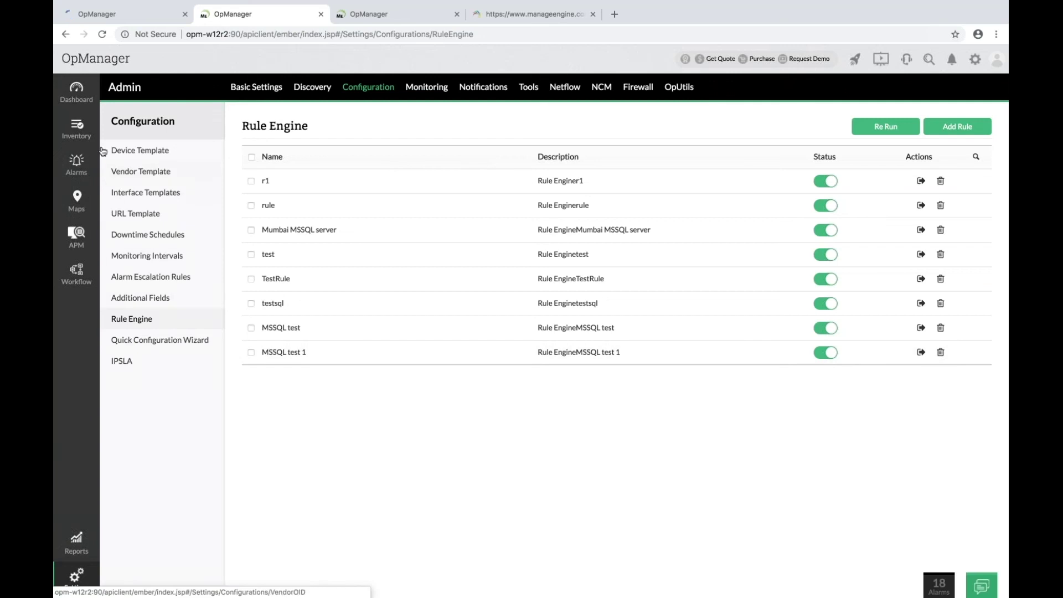
Start a new discovery using Device Name/IP with address 1.1.1.1.
left_click(312, 87)
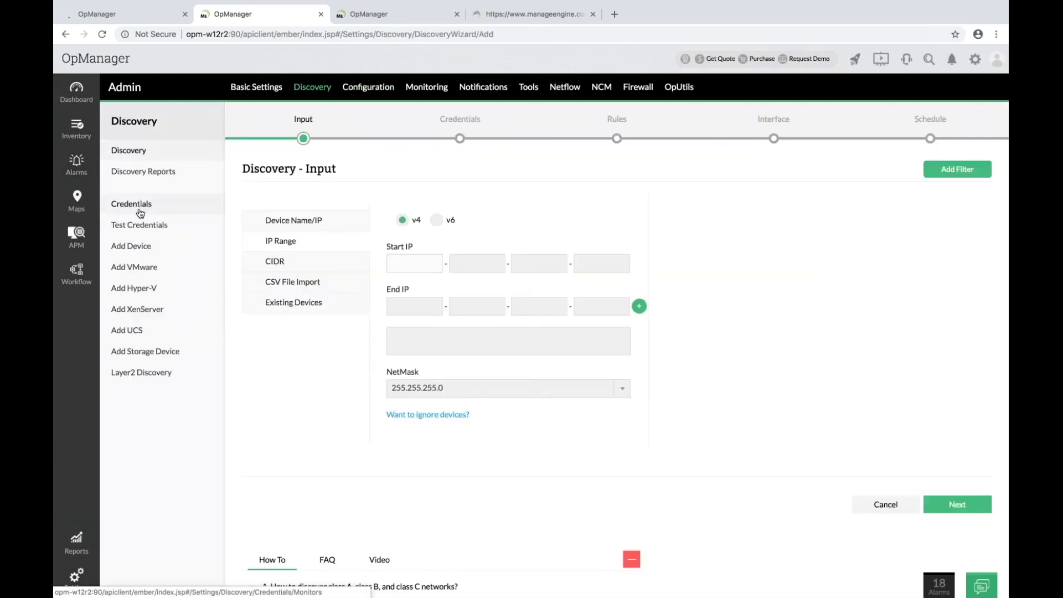
left_click(320, 221)
left_click(412, 233)
type("1.1.1.1")
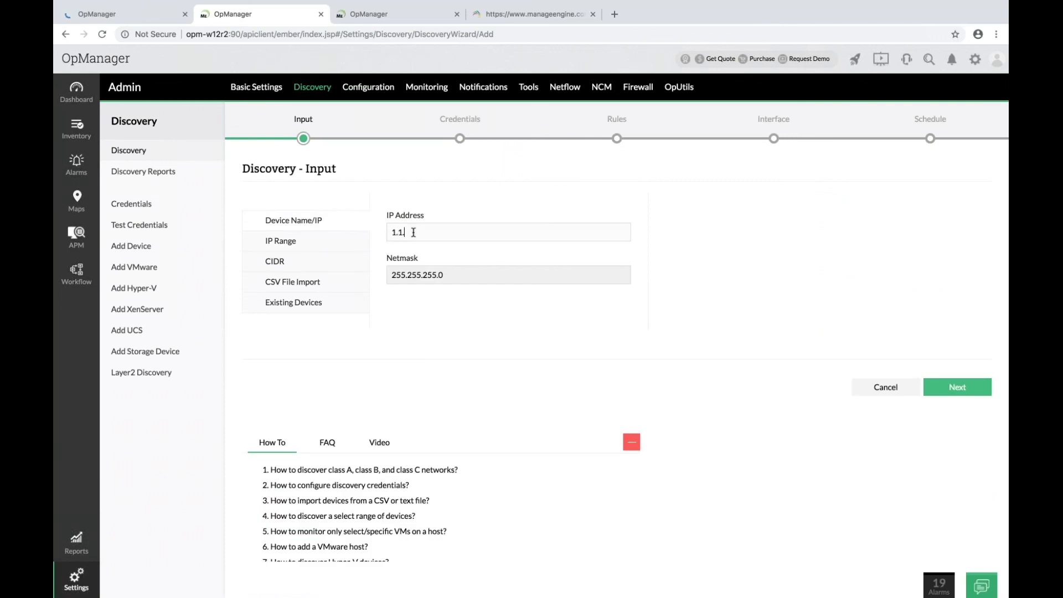
Advance the discovery wizard through Credentials and Rules to the Interface step.
left_click(957, 388)
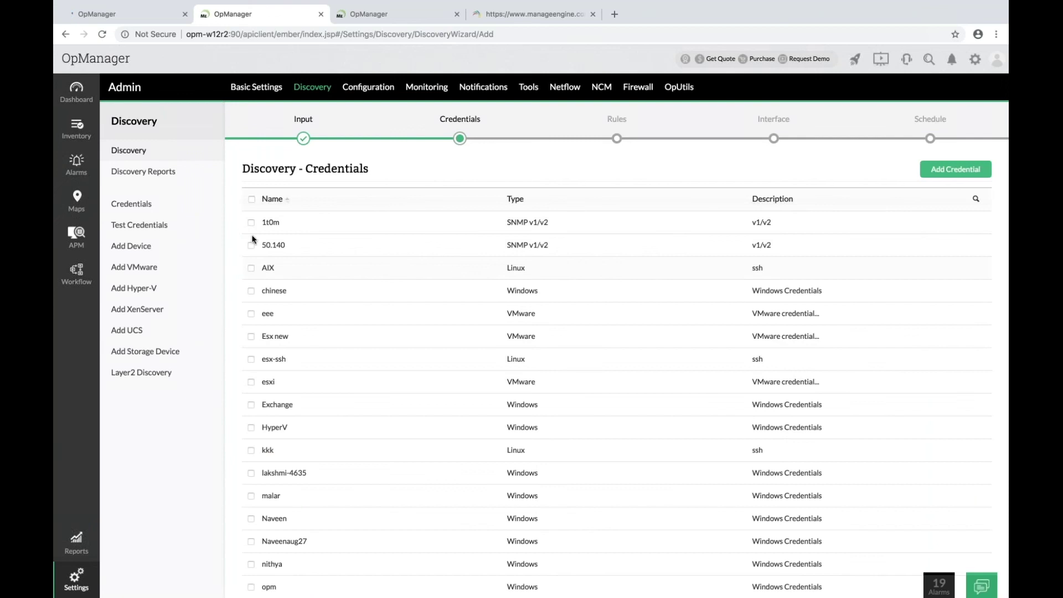
scroll(769, 457, "down", 20)
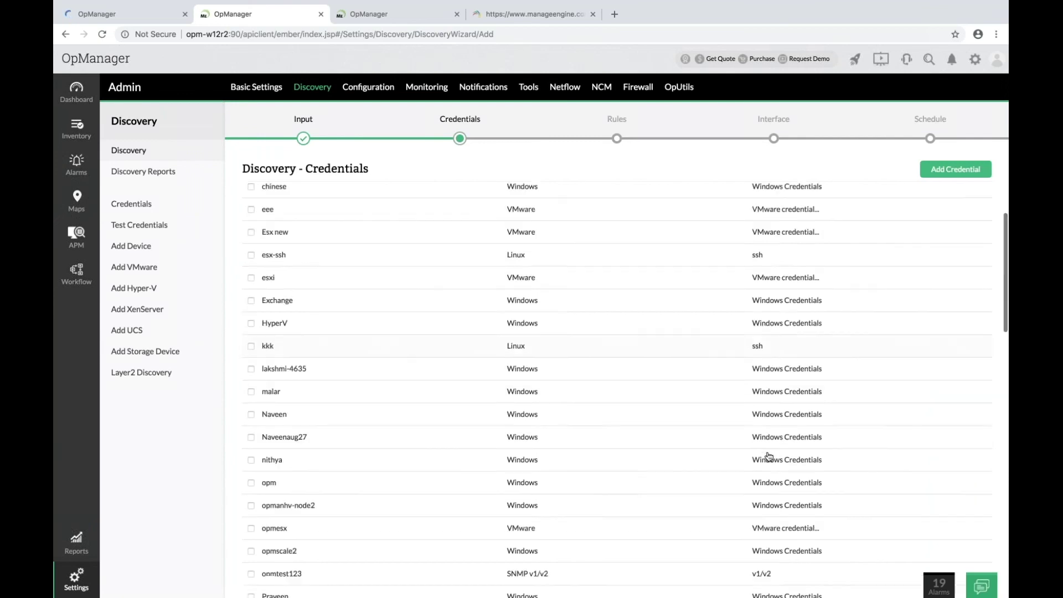
left_click(957, 395)
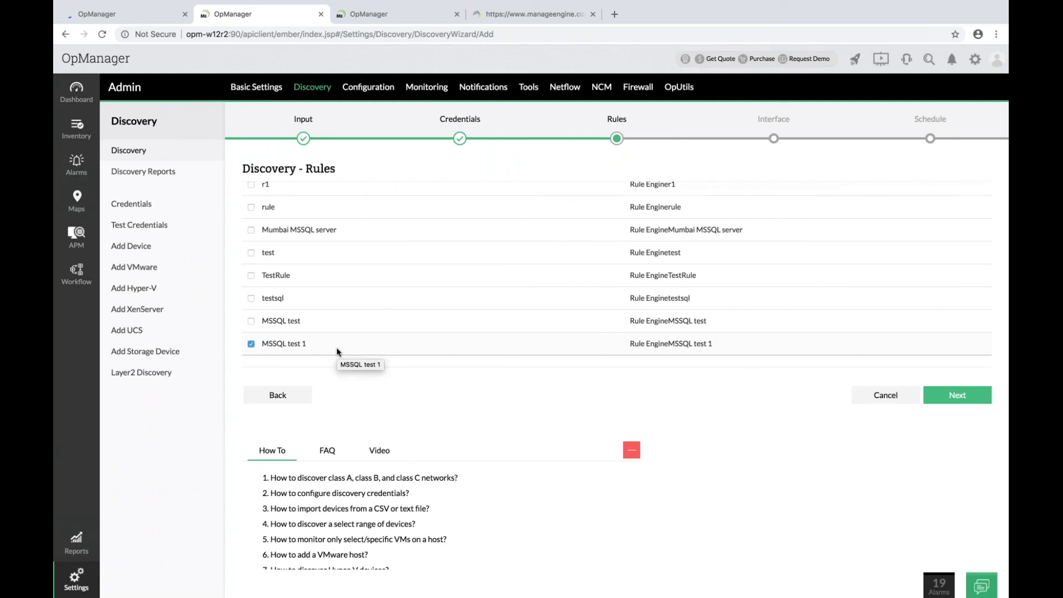
left_click(963, 399)
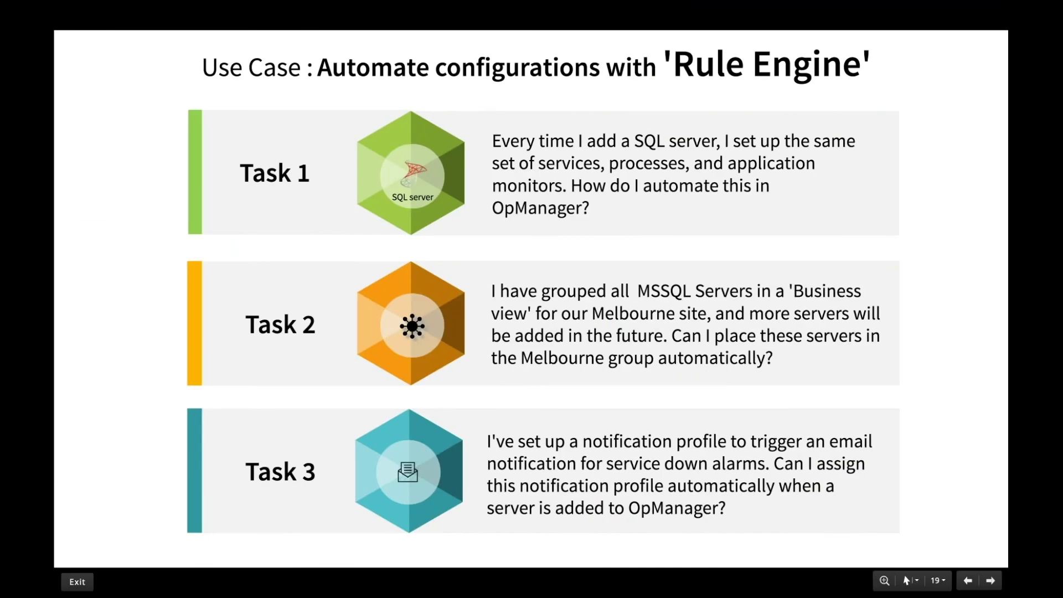
Step through the Interface Discovery slides and the managed-interfaces use case.
key("Right")
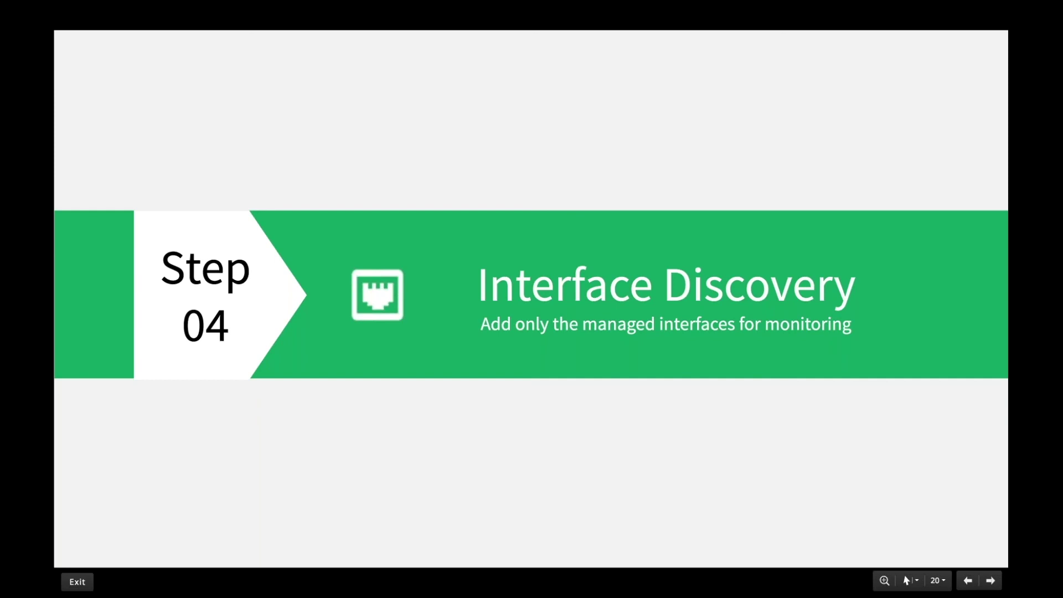
key("Right")
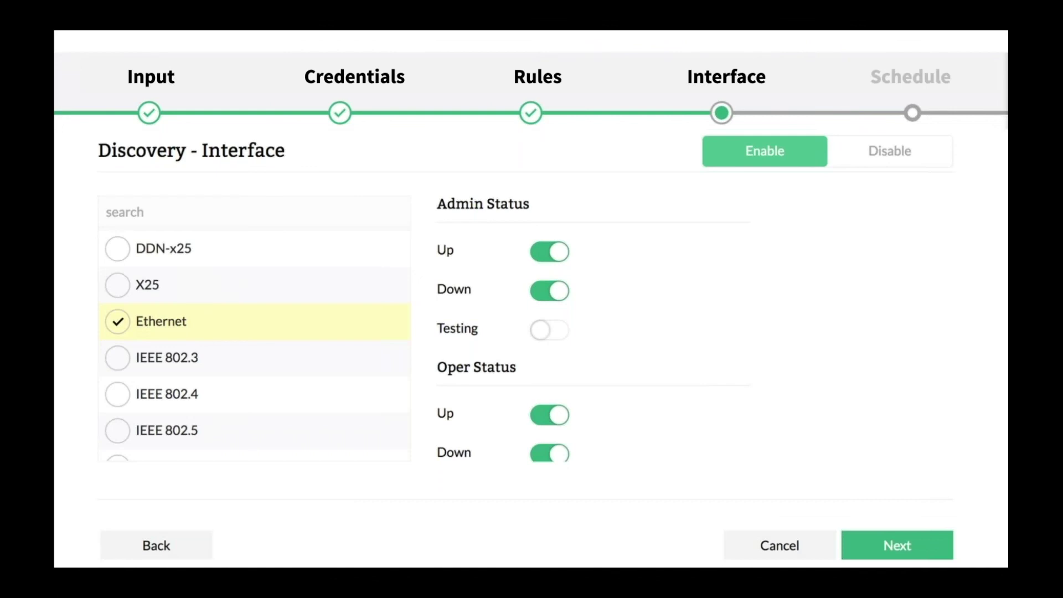
key("Right")
key("Right")
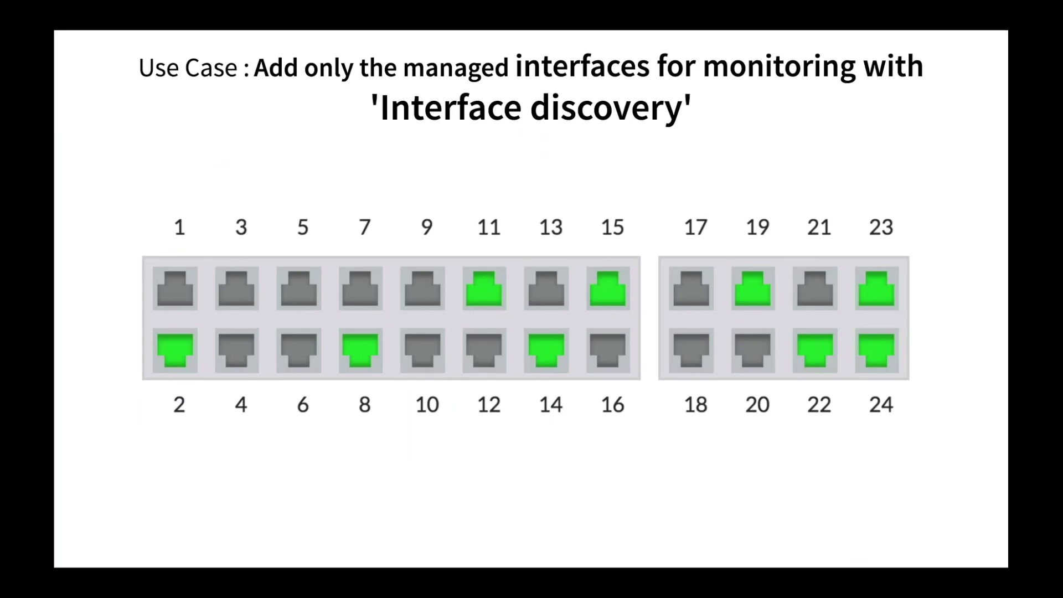
key("Right")
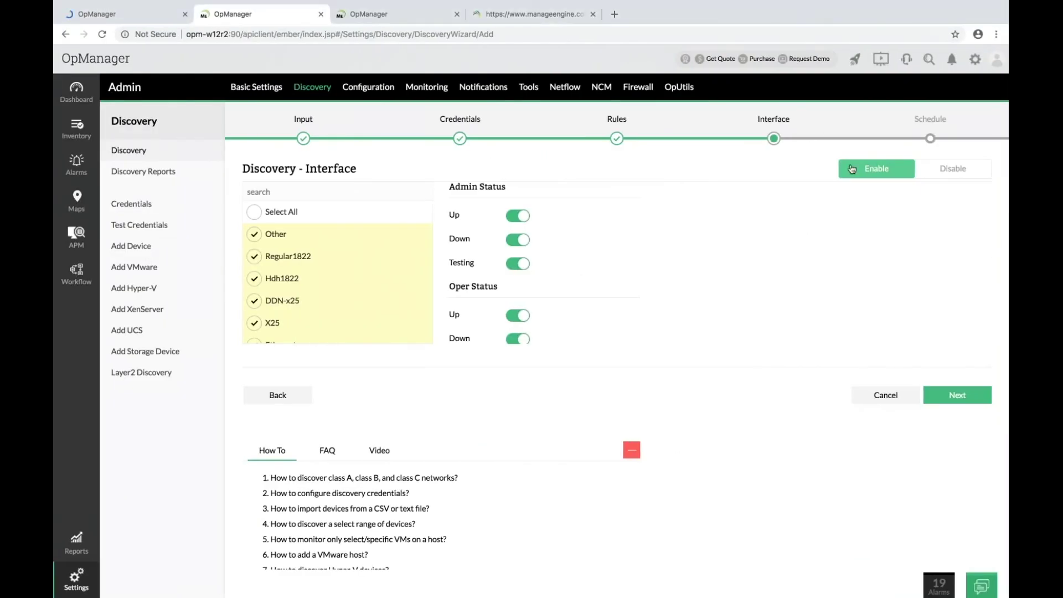
Enable interface discovery and limit the interface types to Ethernet only.
left_click(927, 173)
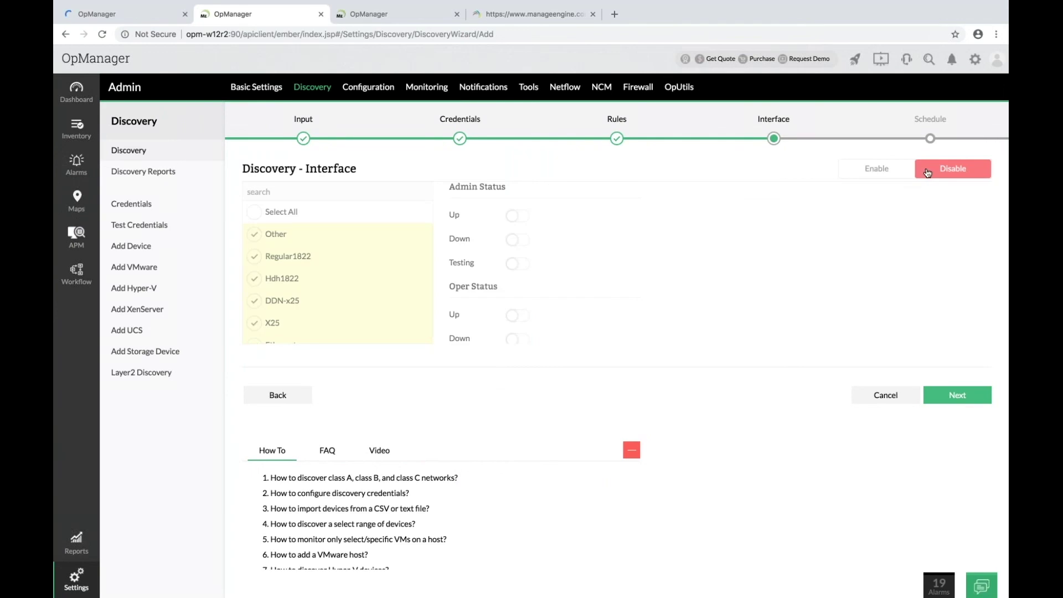
left_click(888, 176)
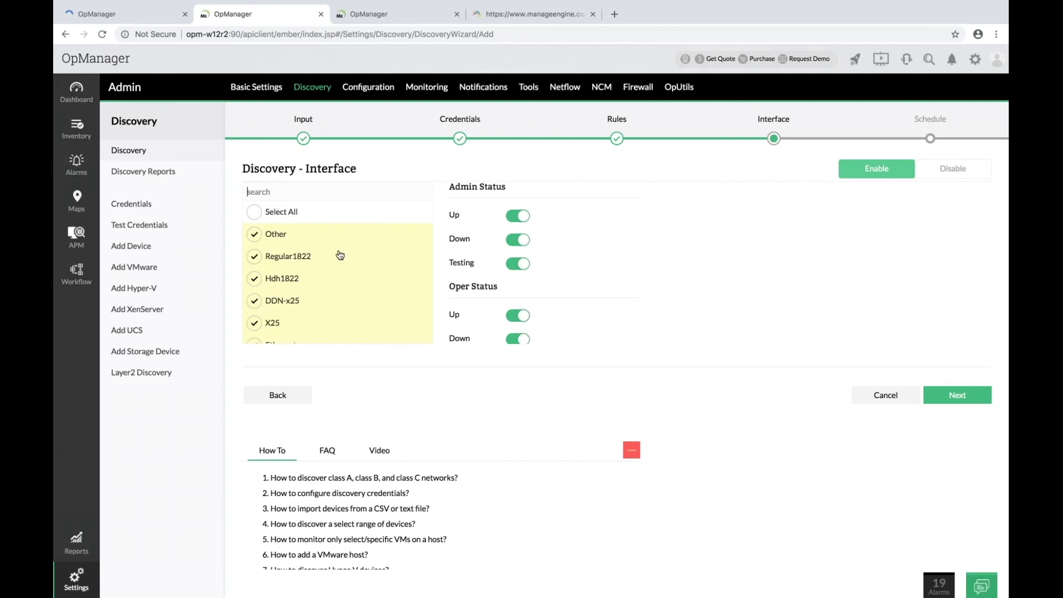
left_click(253, 211)
left_click(254, 212)
left_click(289, 191)
type("ether")
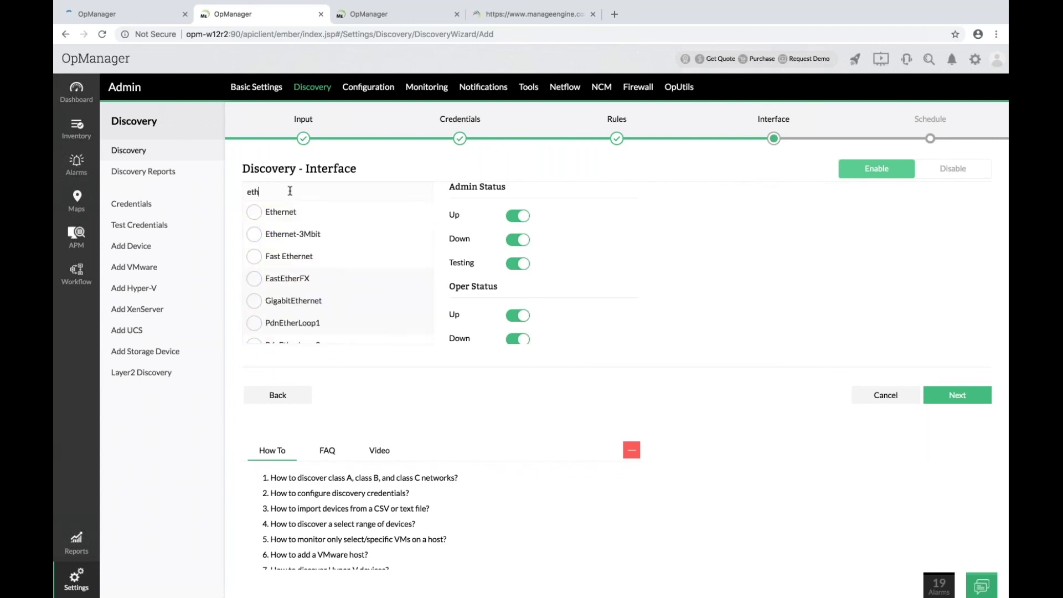
left_click(256, 214)
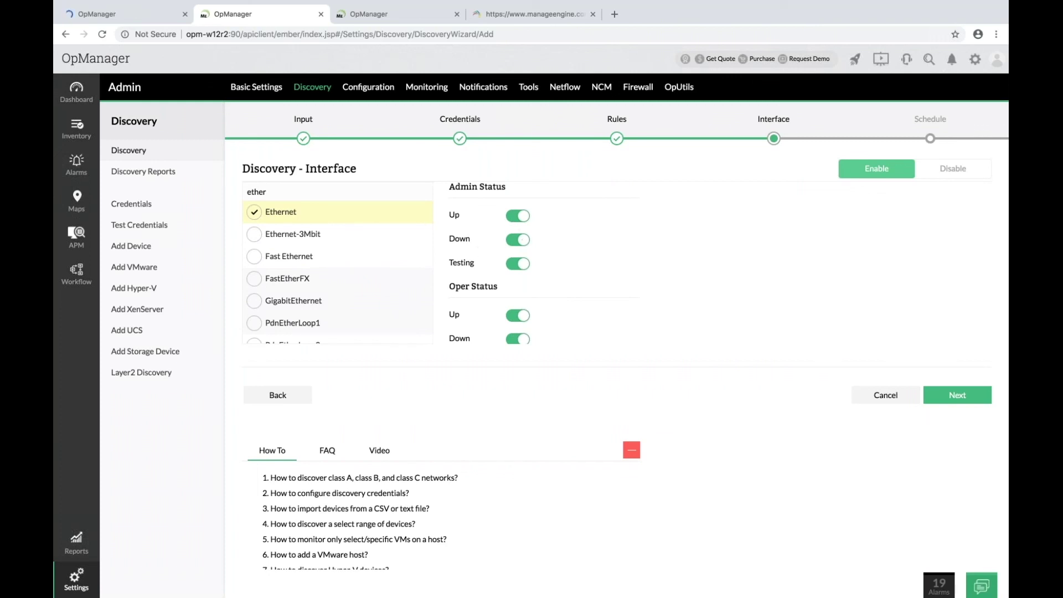
scroll(514, 300, "down", 2)
scroll(514, 300, "up", 1)
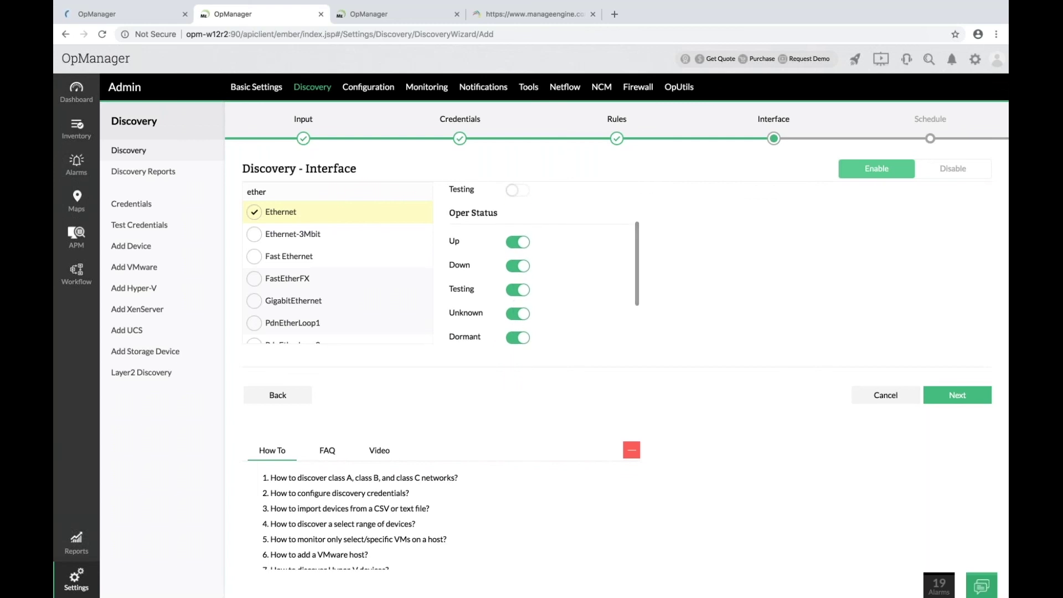
Turn off the Down, Testing, Unknown and Dormant oper statuses.
left_click(519, 266)
left_click(520, 289)
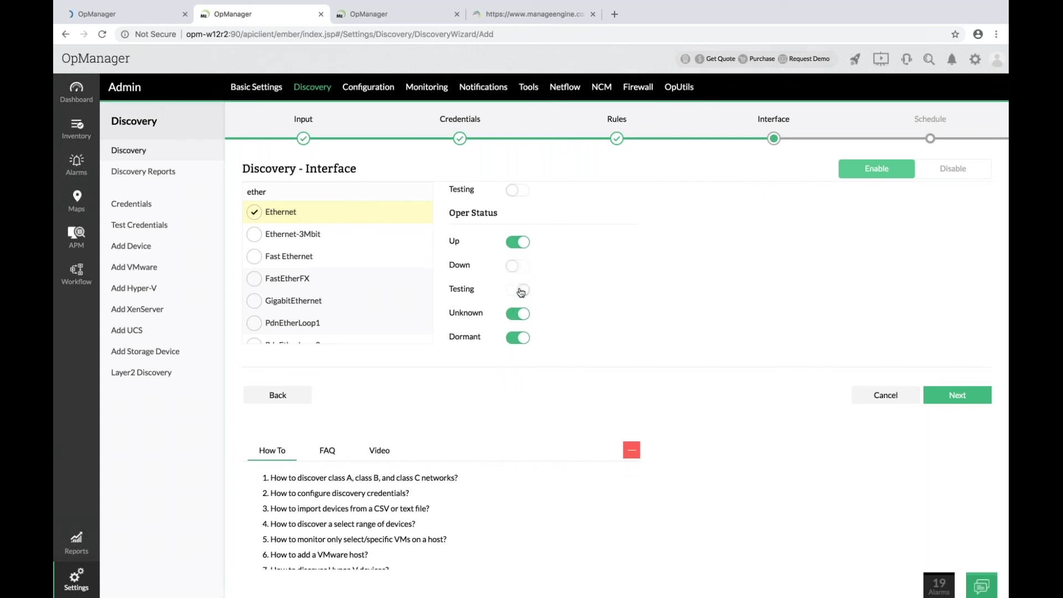
left_click(519, 315)
left_click(519, 337)
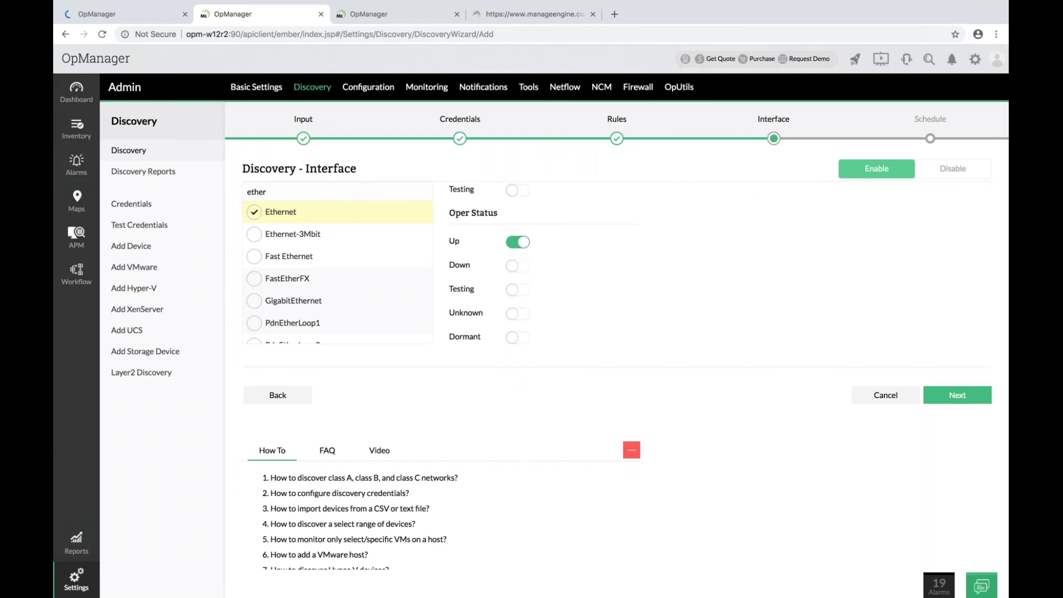
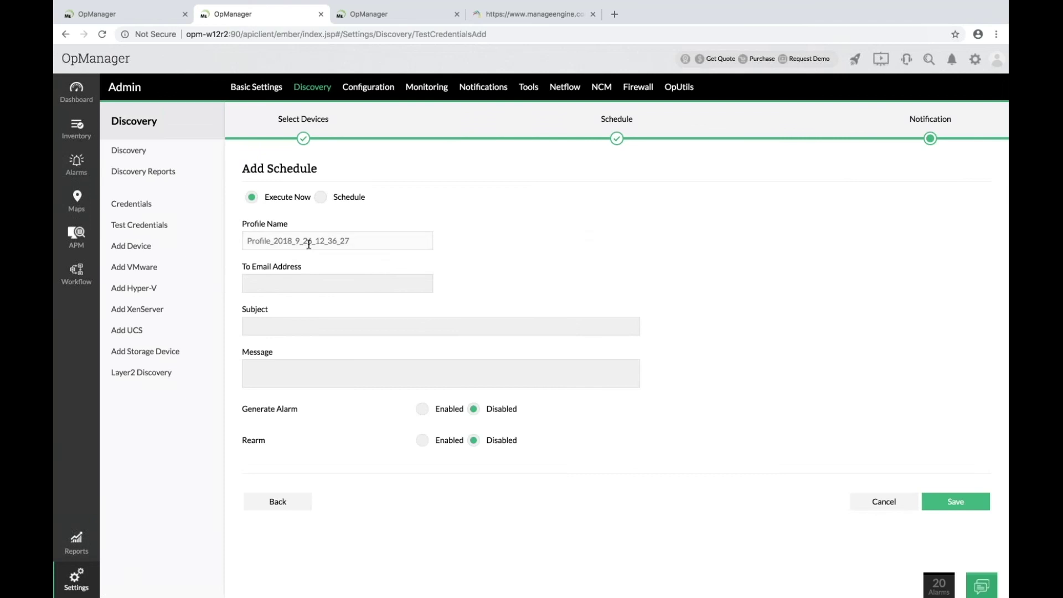
Choose Schedule instead of Execute Now for the test-credential run.
left_click(321, 198)
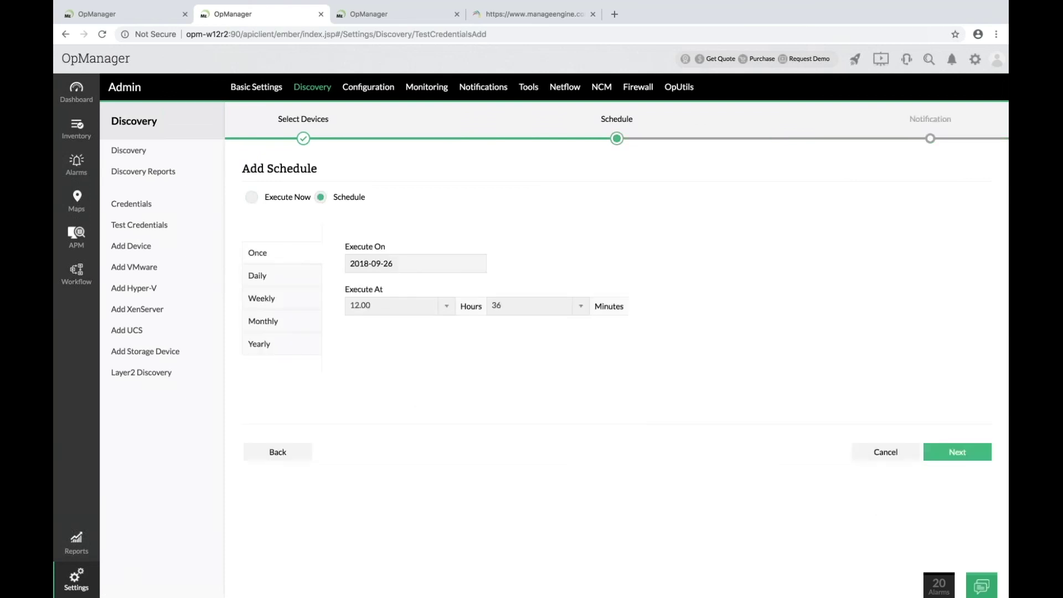
Repeat the credential test monthly on the first Friday at 8.00, then continue to Notification.
left_click(275, 302)
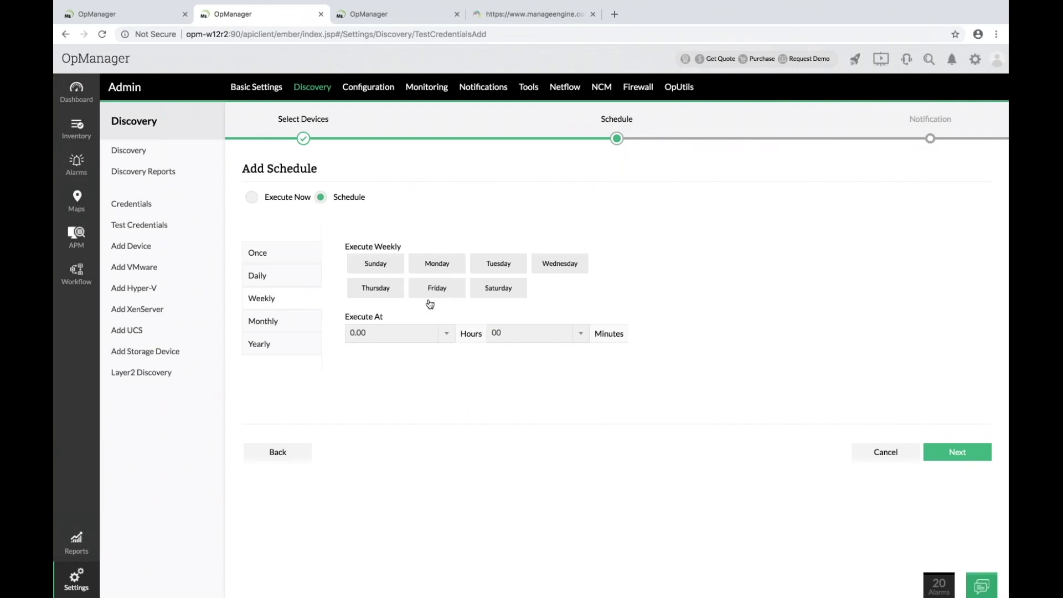
left_click(295, 326)
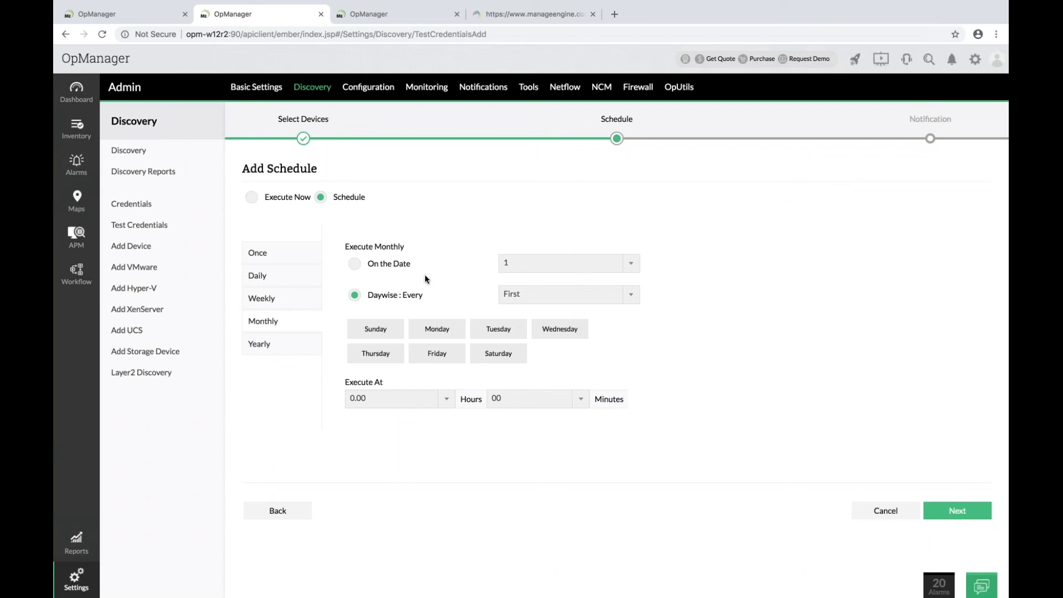
left_click(447, 359)
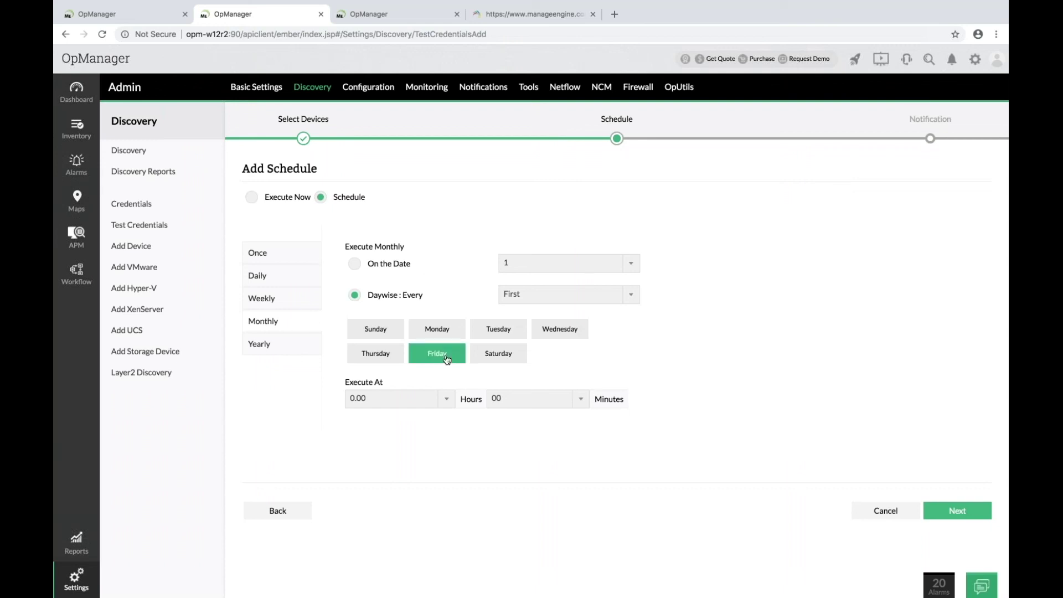
left_click(396, 403)
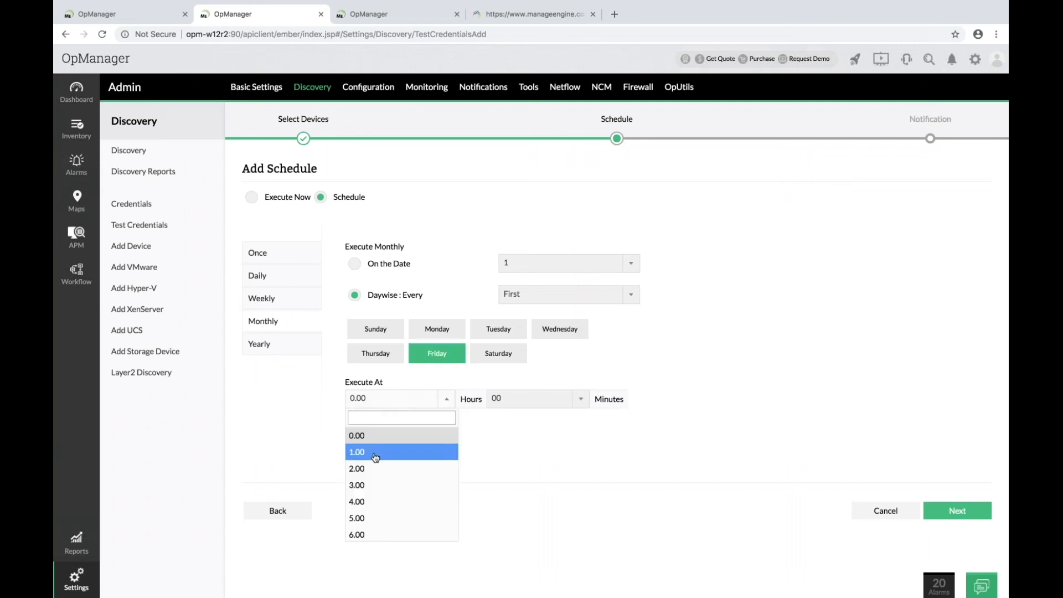
scroll(361, 531, "down", 3)
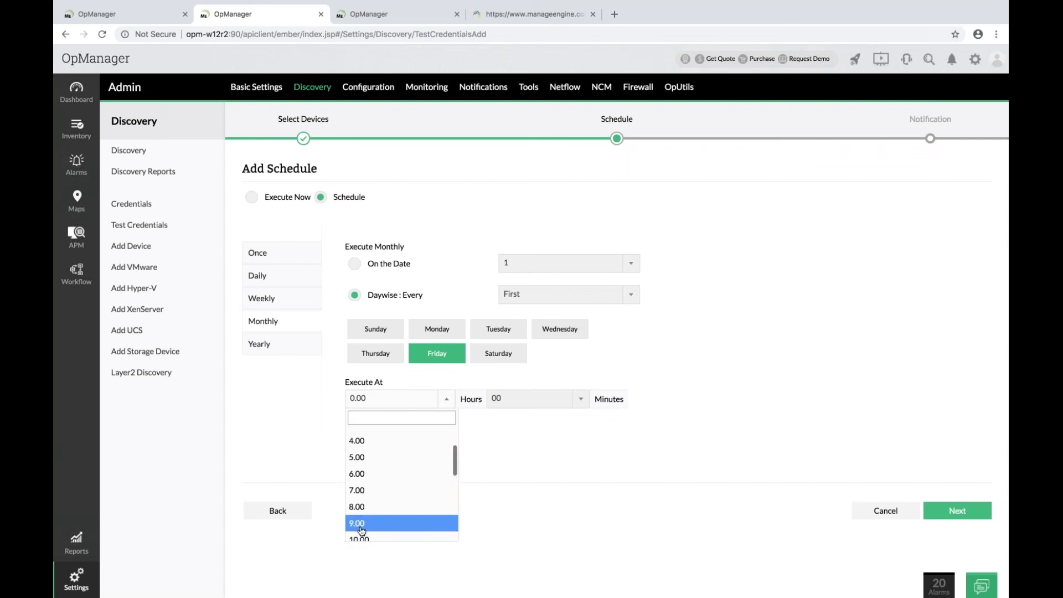
left_click(369, 501)
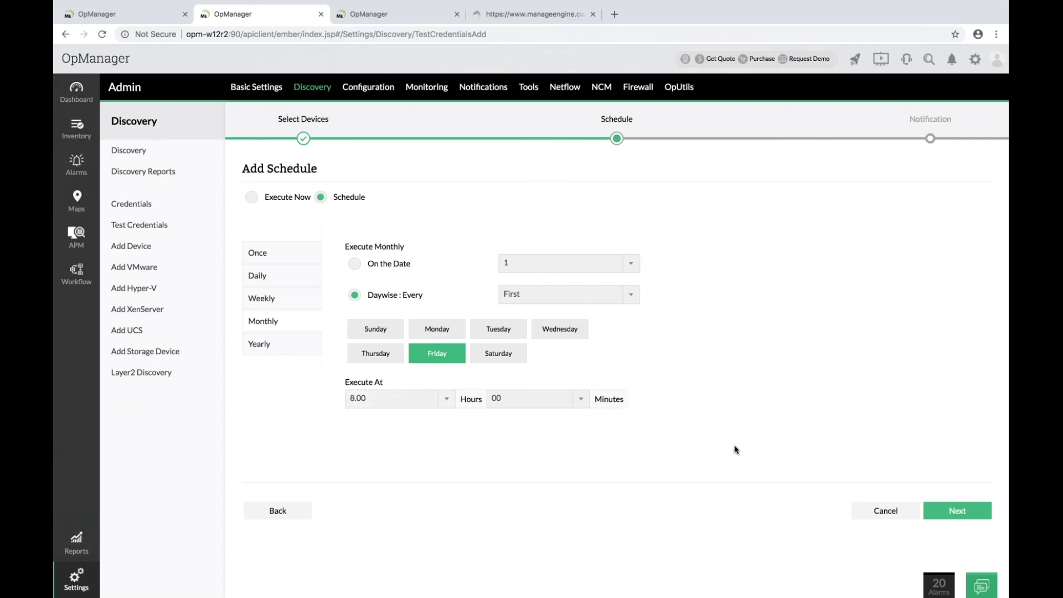
left_click(934, 506)
Enter the recipient's e-mail, subject 'test credential check for windoews servers', enable alarms, and save.
left_click(345, 278)
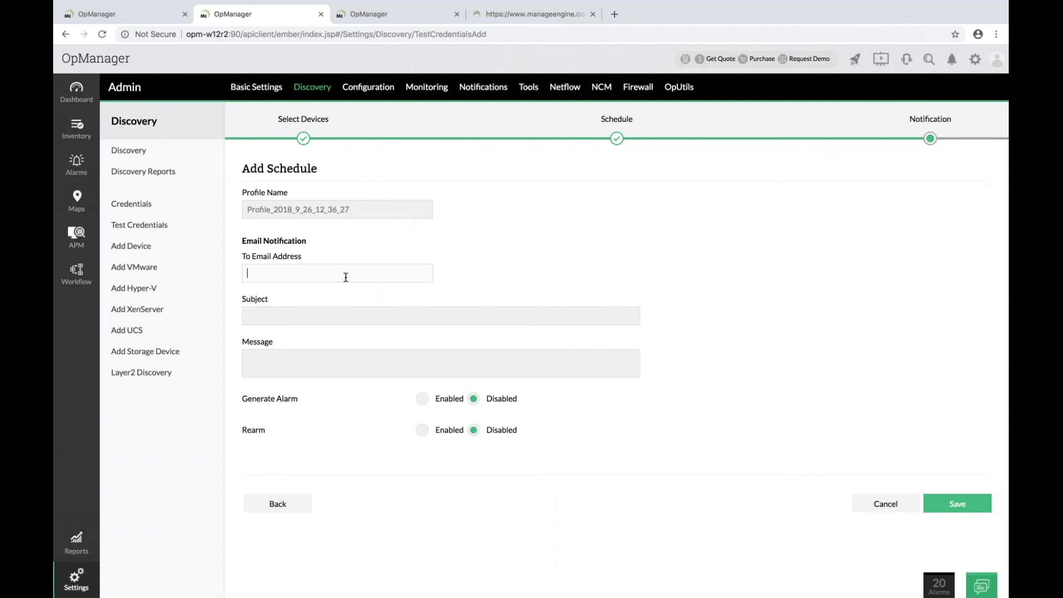
left_click(318, 313)
type("test c")
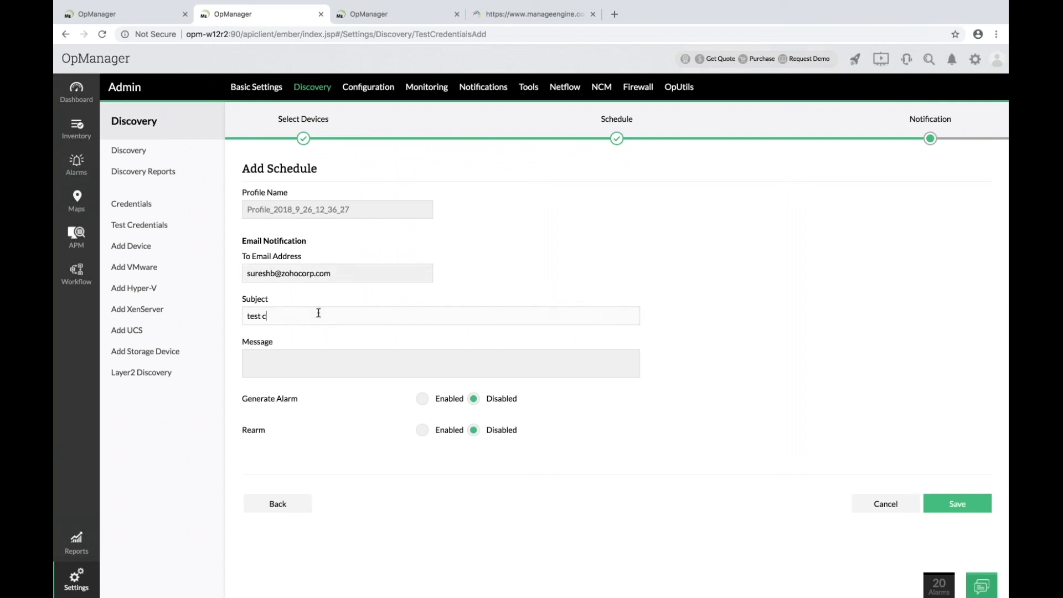
type("redential check for windoews servers")
left_click(439, 404)
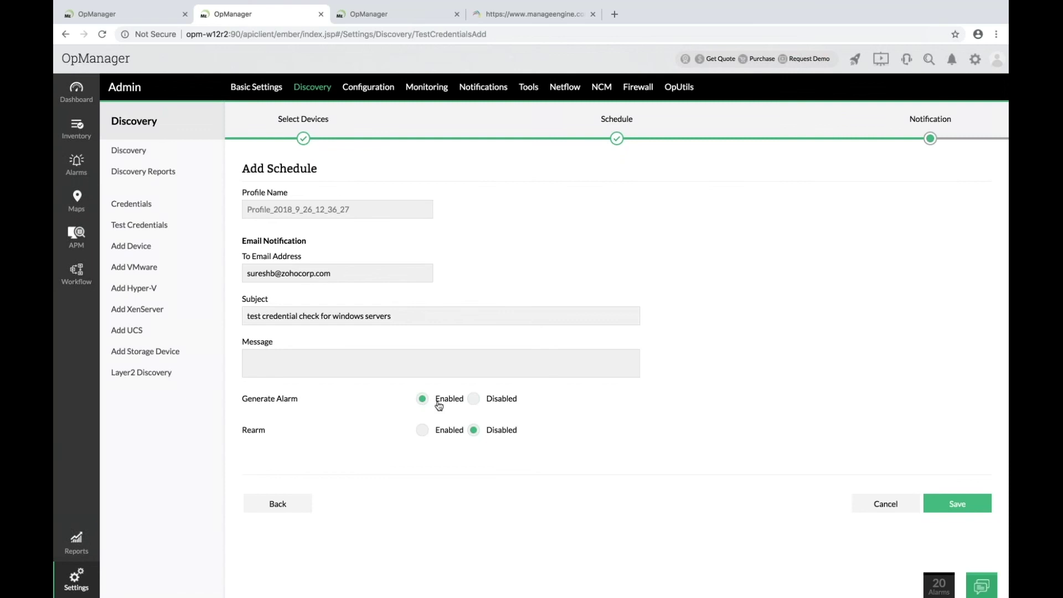
left_click(947, 504)
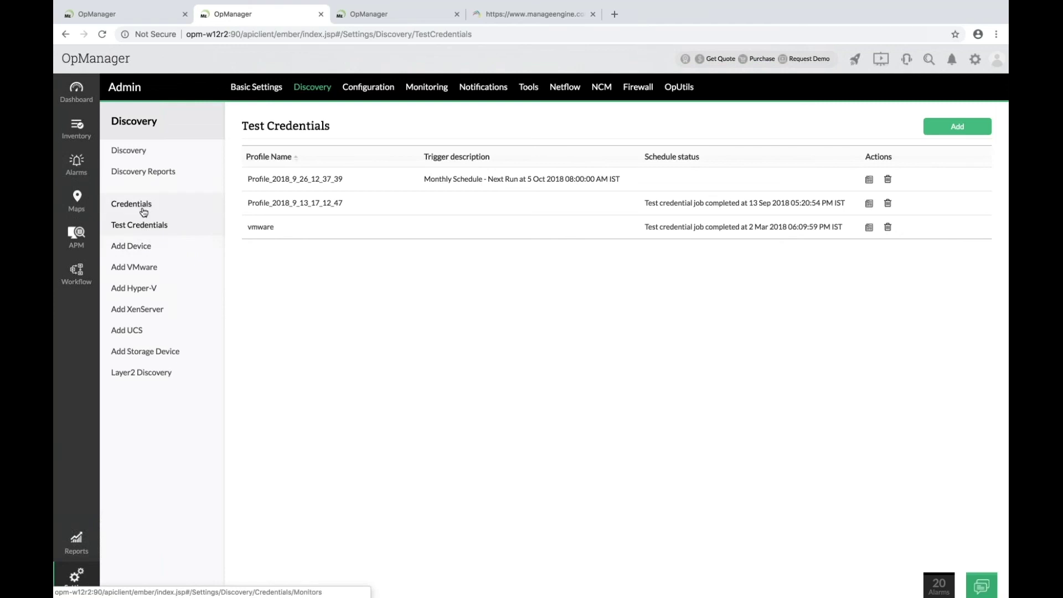
Browse the saved credentials, opening the 'chinese' credential and closing it unchanged.
left_click(138, 208)
scroll(616, 397, "down", 15)
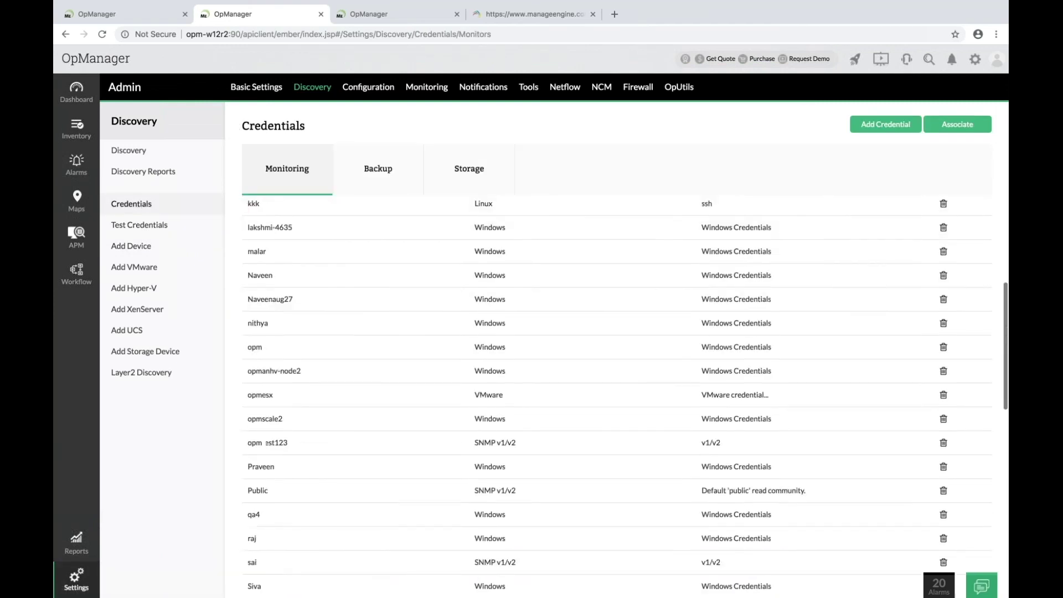
scroll(617, 397, "up", 10)
scroll(617, 397, "up", 4)
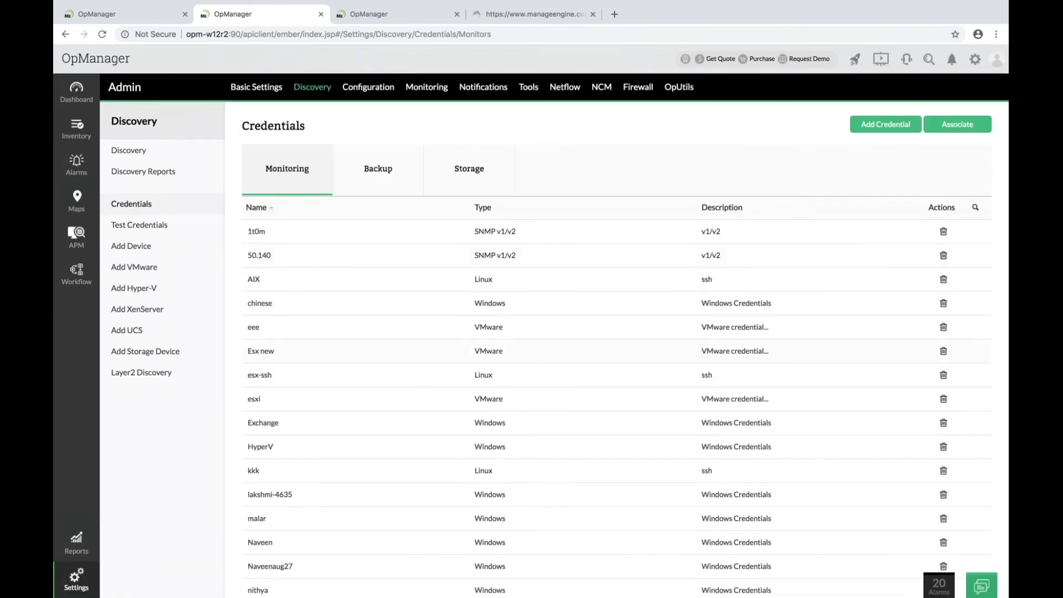
scroll(279, 311, "down", 2)
scroll(278, 311, "up", 2)
left_click(277, 311)
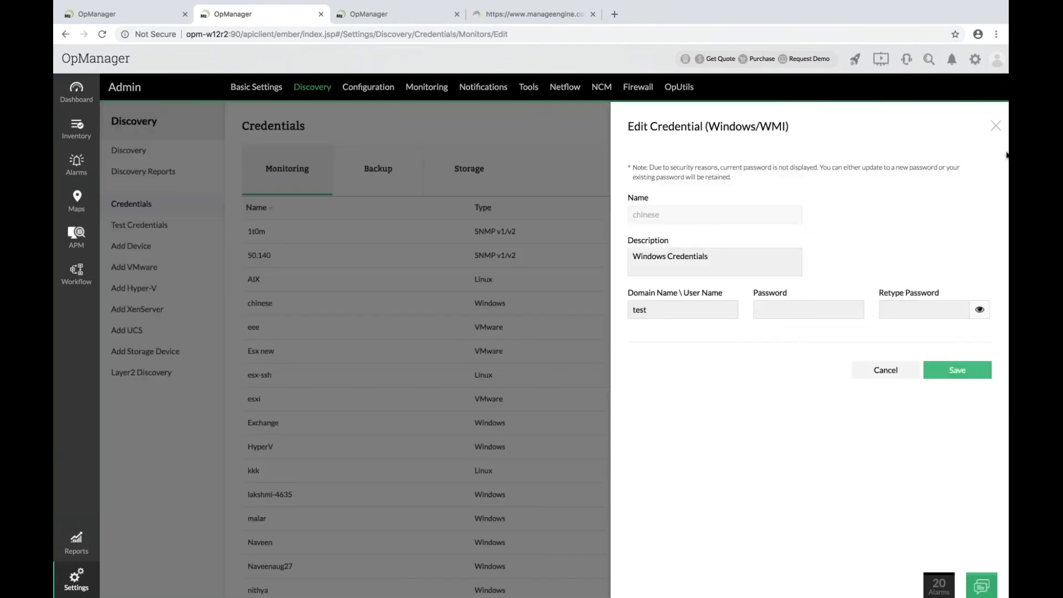
left_click(996, 128)
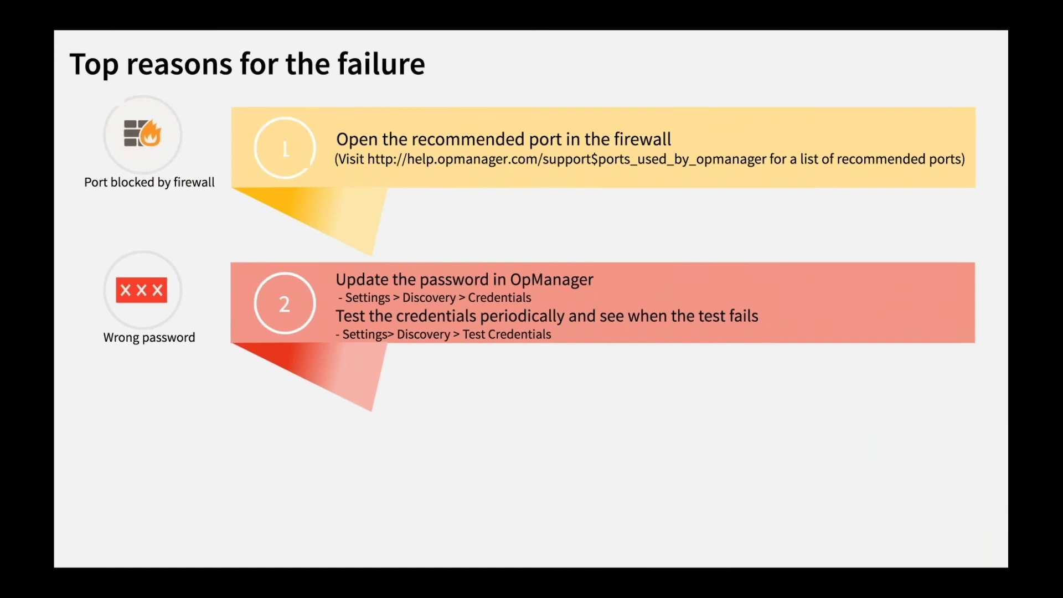
key("Right")
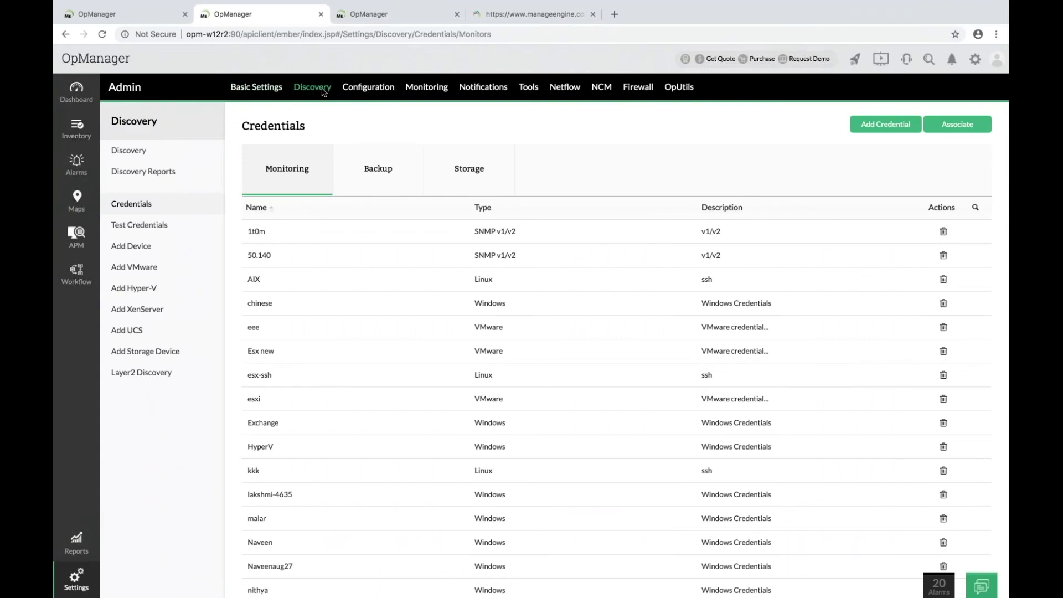
Open Configuration > Device Template and scroll through the template list.
left_click(358, 96)
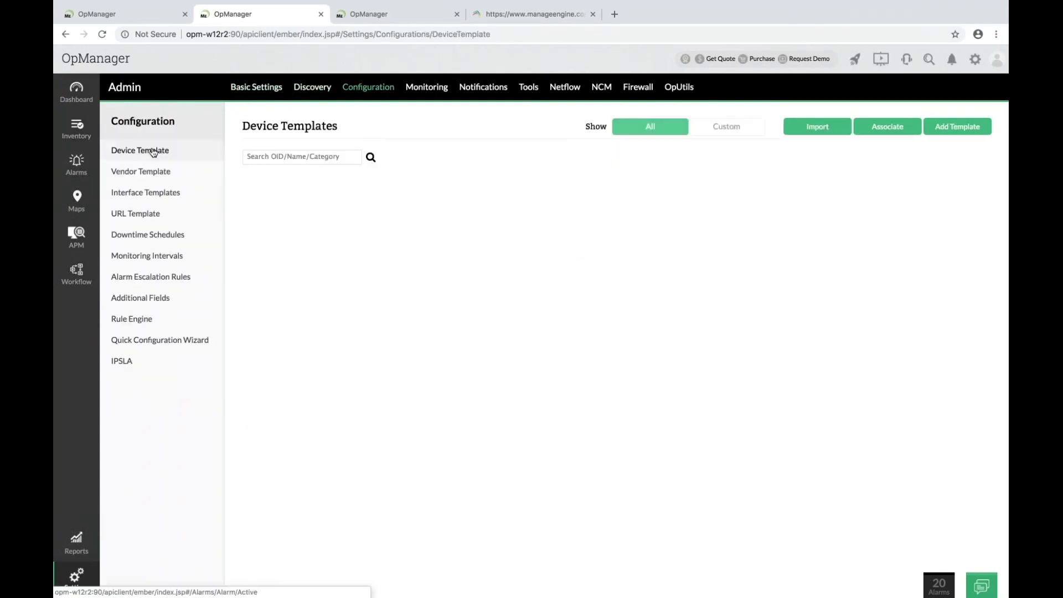
scroll(395, 220, "down", 15)
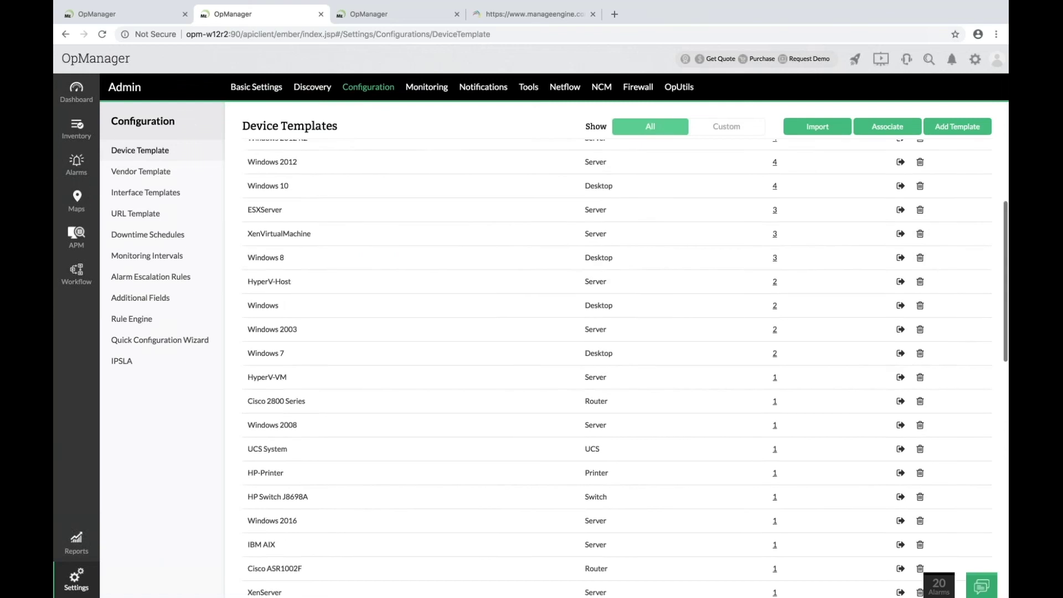
scroll(616, 360, "up", 15)
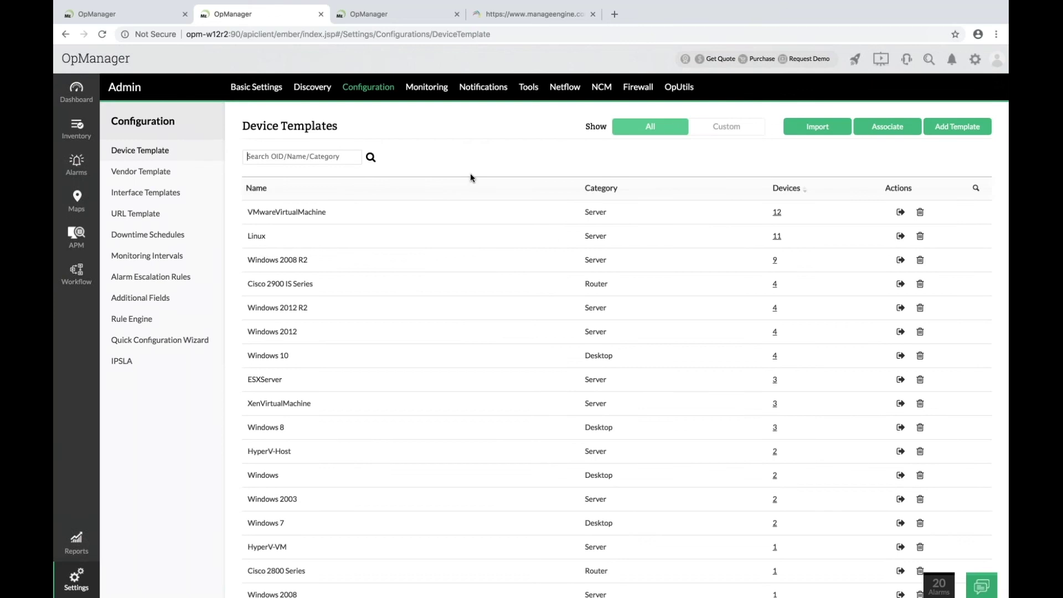
Filter the inventory to include Unknown-category devices and exclude Server devices.
left_click(83, 135)
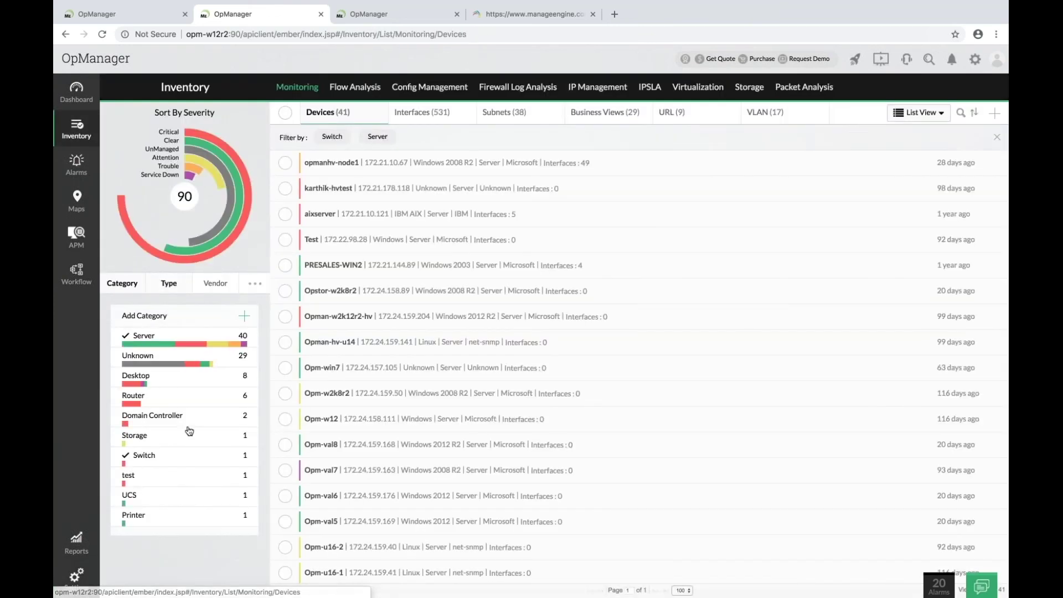
left_click(180, 359)
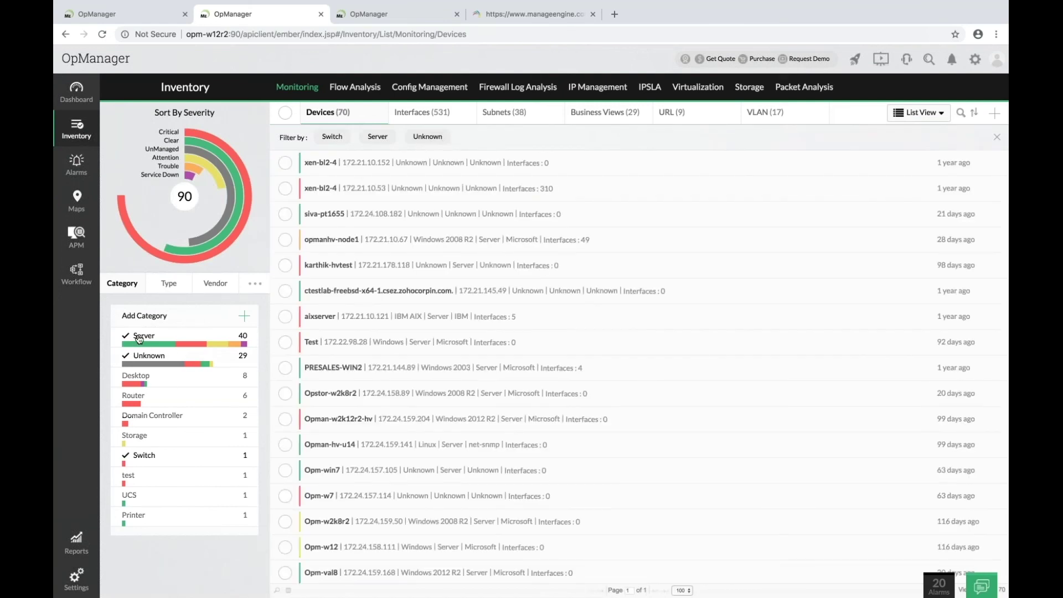
left_click(141, 339)
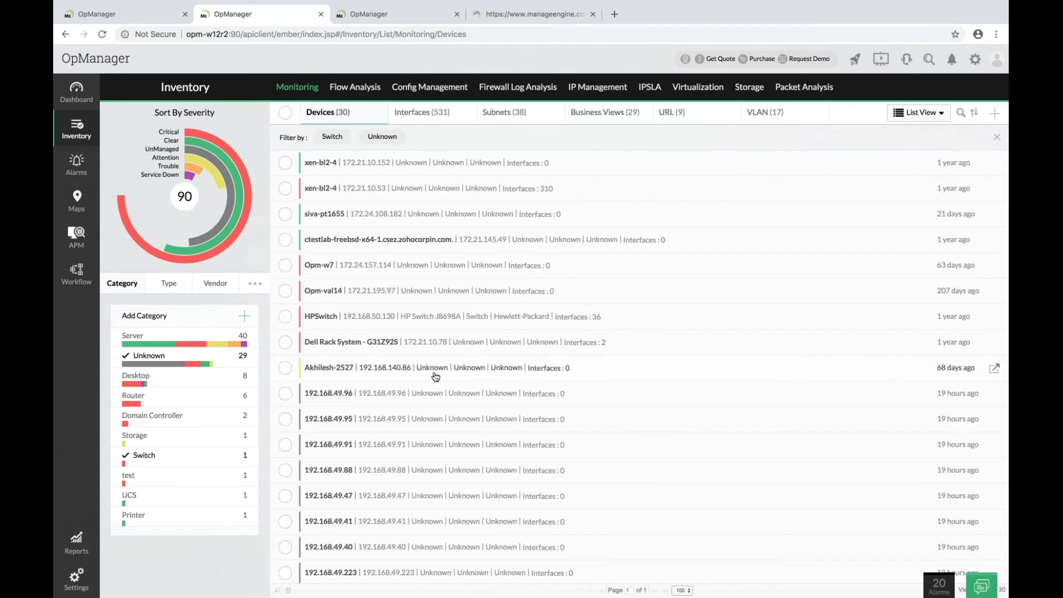
scroll(435, 374, "down", 3)
Inspect device 192.168.49.95, return to the inventory, and open the admin settings.
left_click(342, 331)
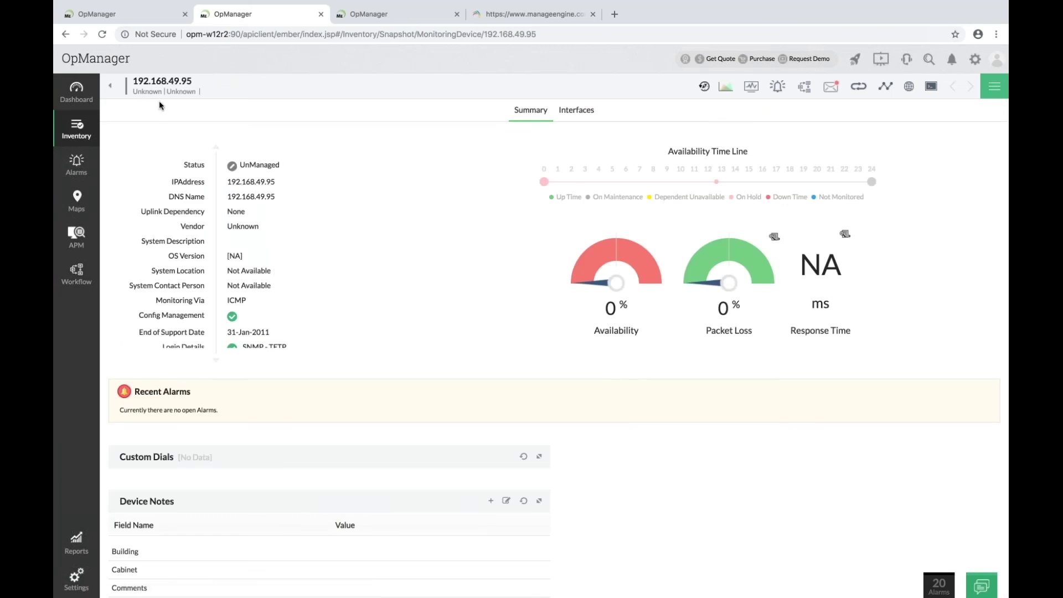
scroll(354, 271, "down", 2)
scroll(354, 271, "up", 3)
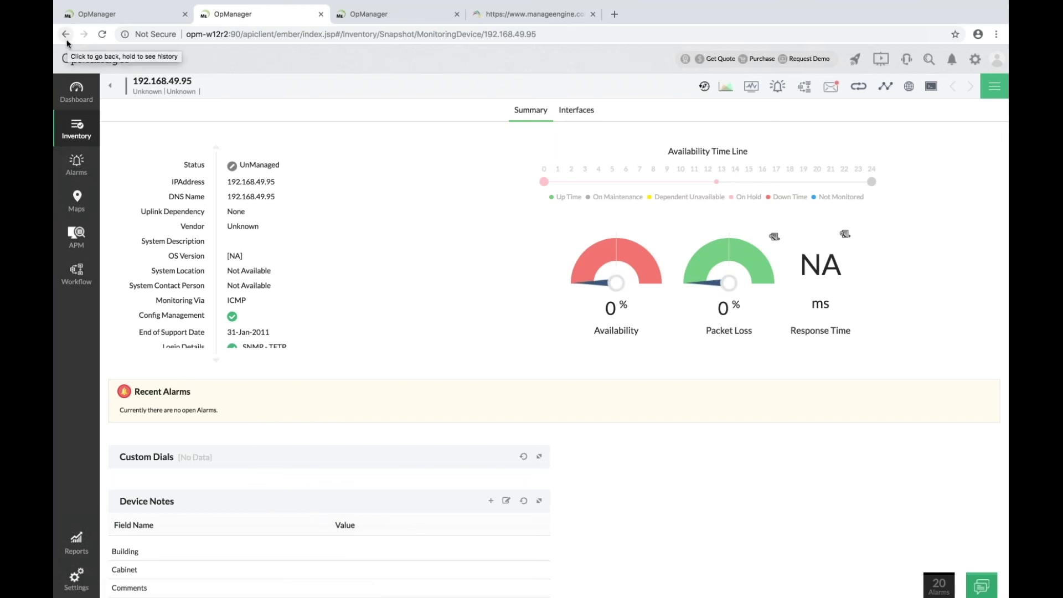
left_click(66, 40)
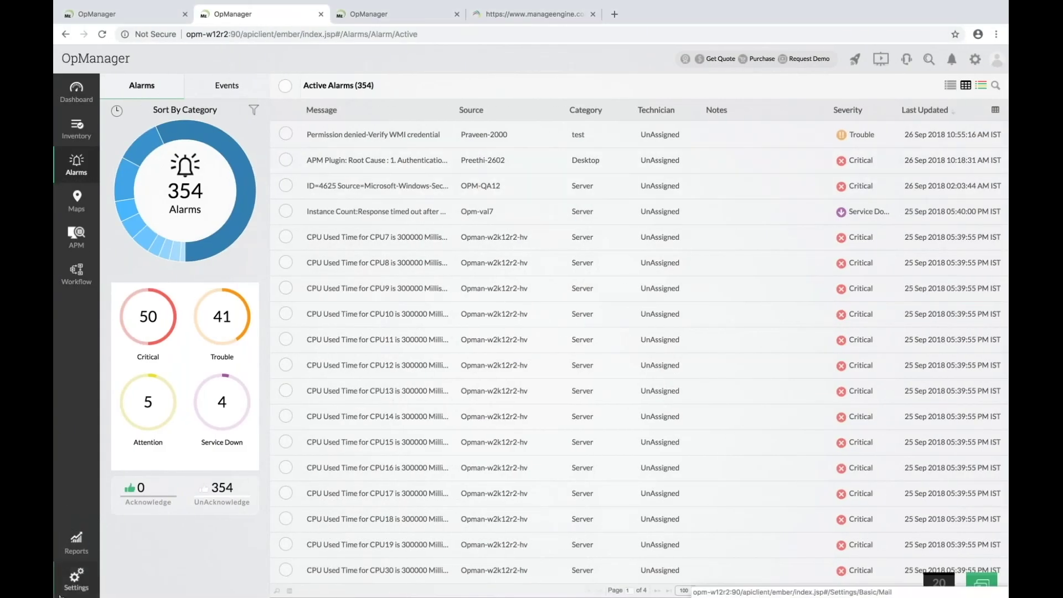
left_click(78, 576)
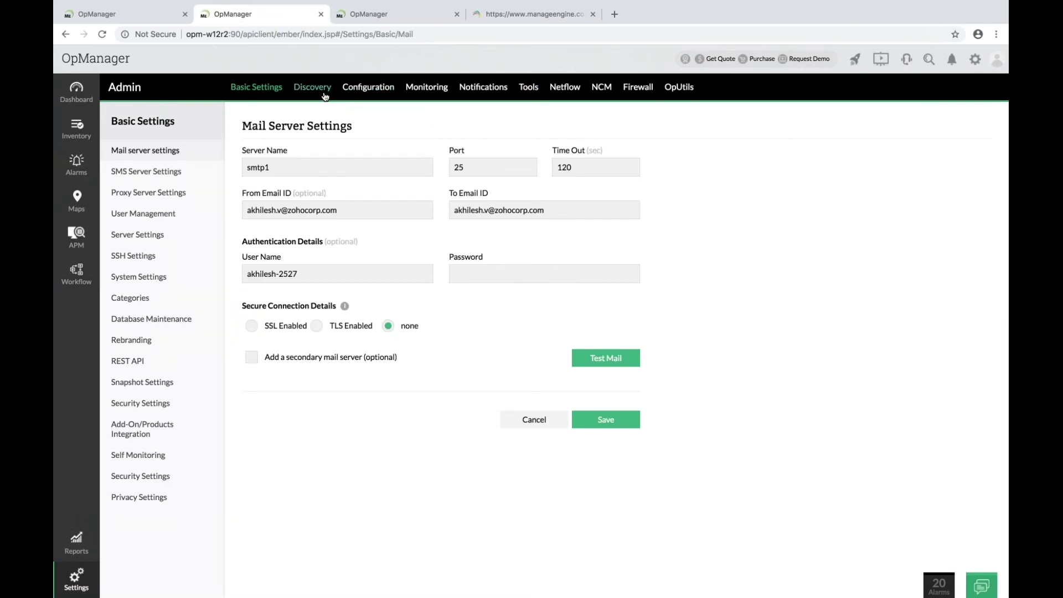
Go to the Device Templates configuration and start adding a new template.
left_click(360, 91)
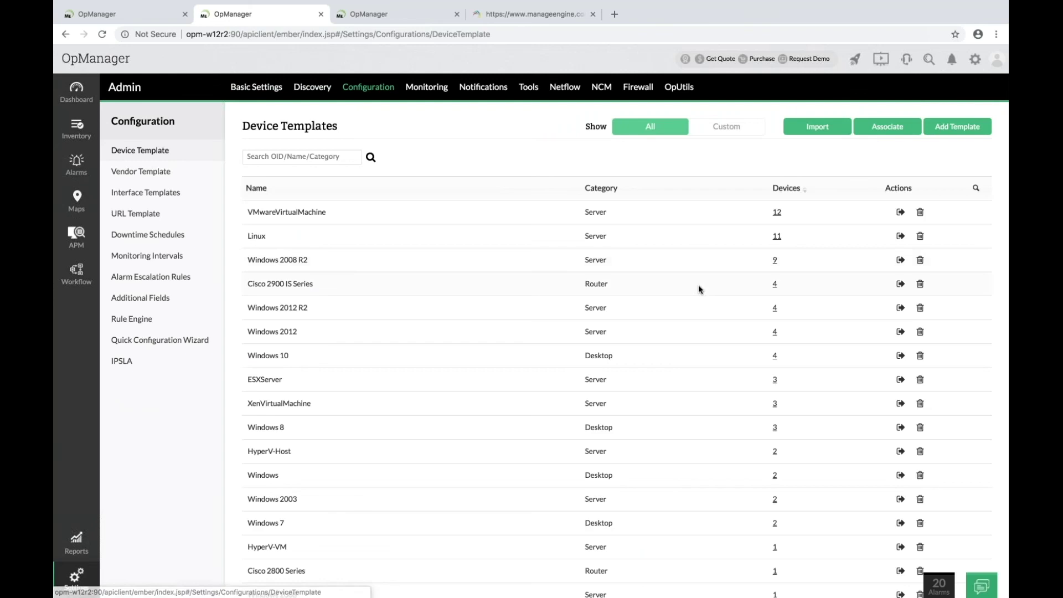
left_click(966, 132)
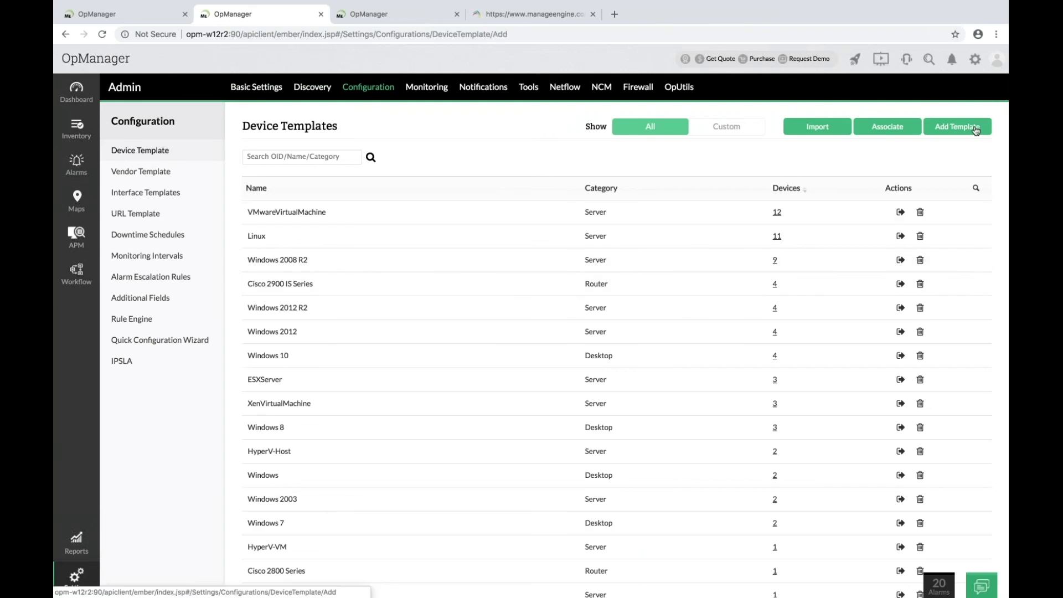
Name the template 'Radio device' and add a new vendor 'Radio device'.
left_click(774, 169)
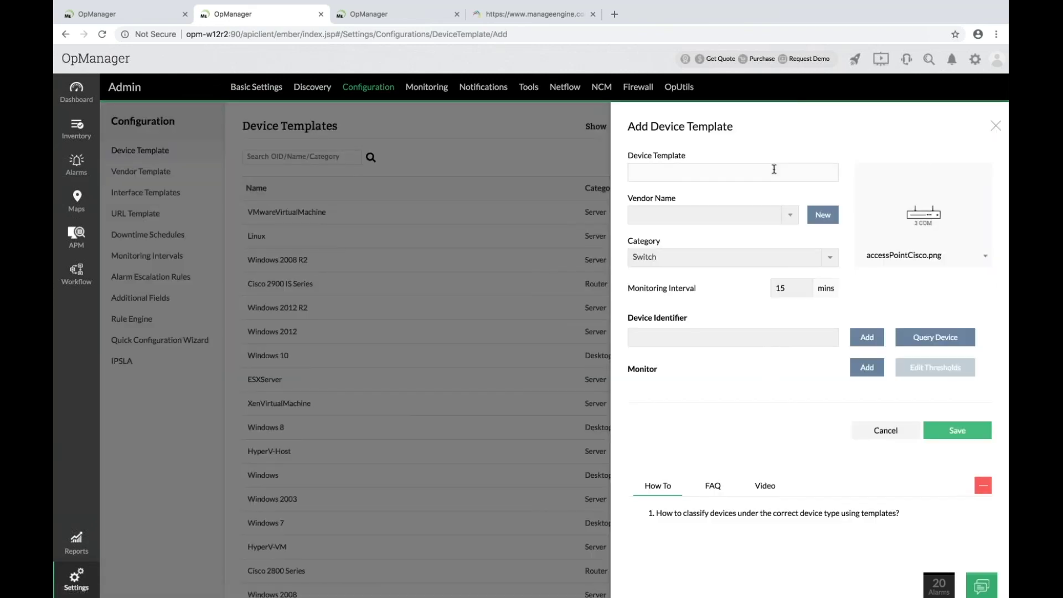
type("Radio device")
left_click(765, 221)
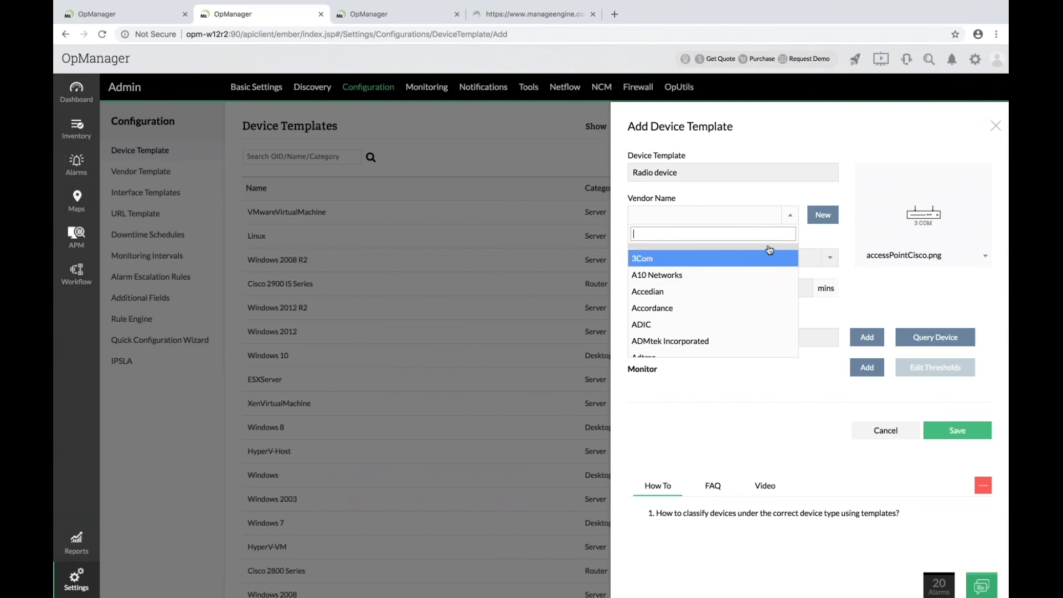
left_click(823, 214)
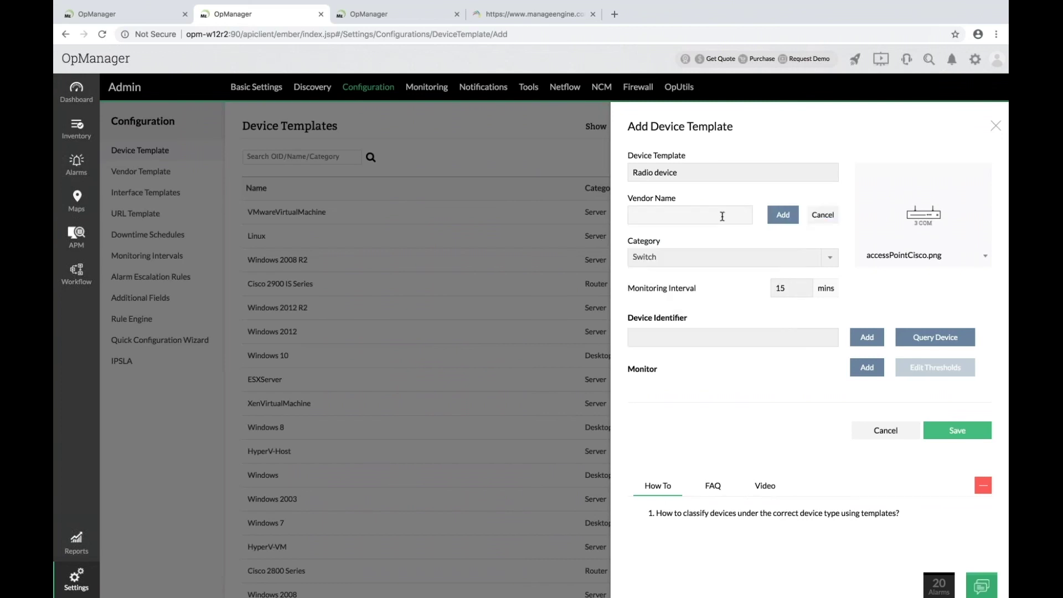
type("Radio device")
left_click(791, 219)
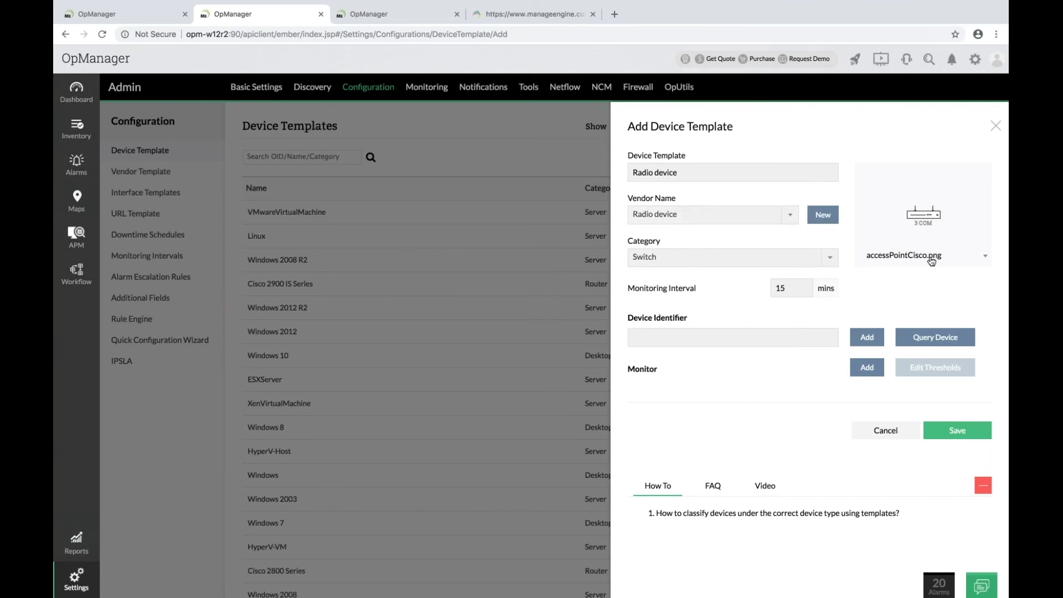
Set the template category to Desktop.
left_click(737, 266)
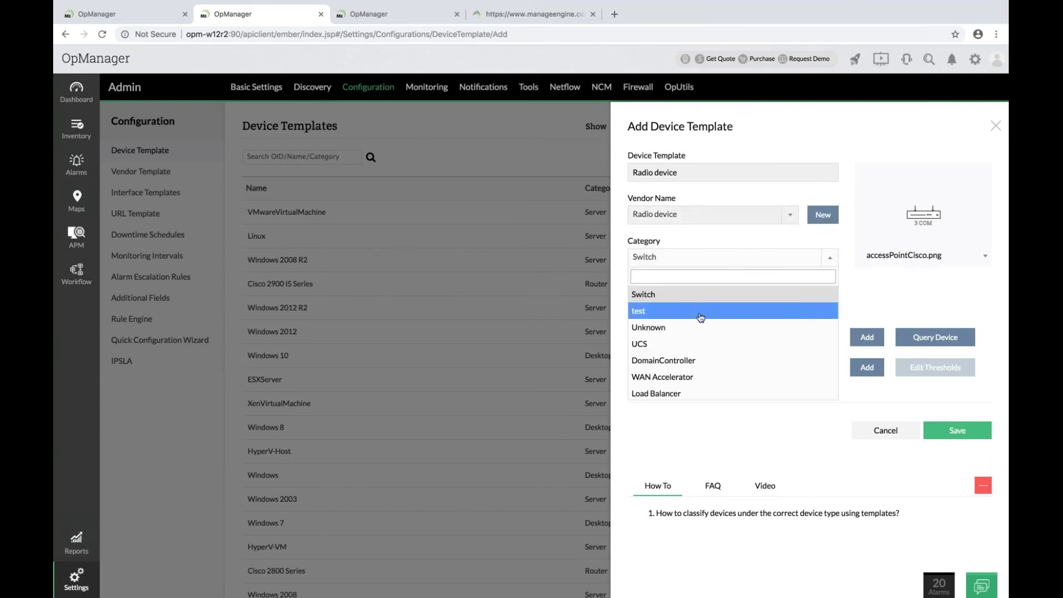
scroll(692, 335, "down", 3)
scroll(692, 338, "down", 1)
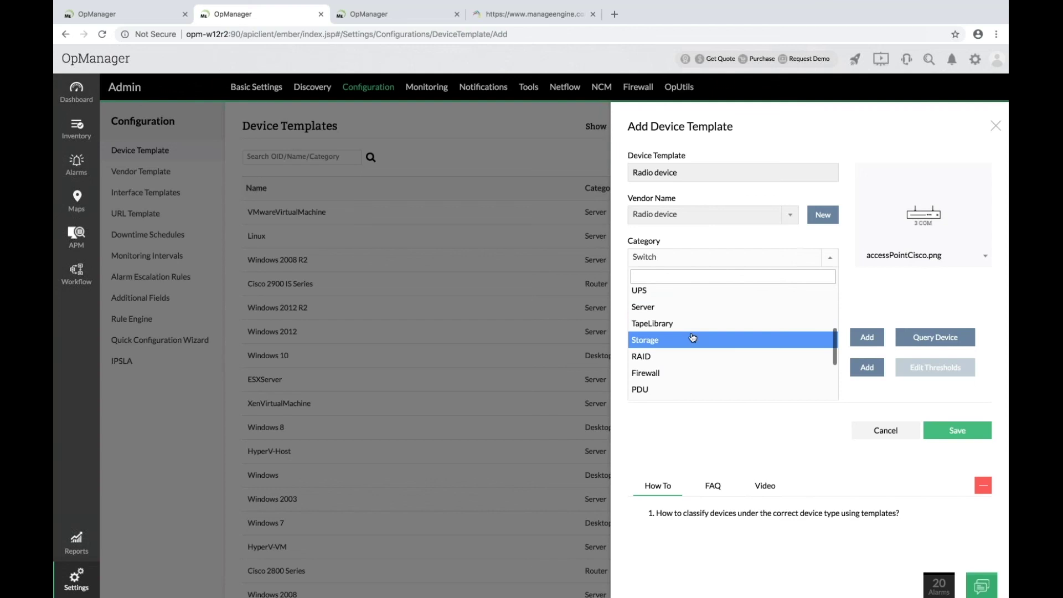
scroll(692, 338, "down", 3)
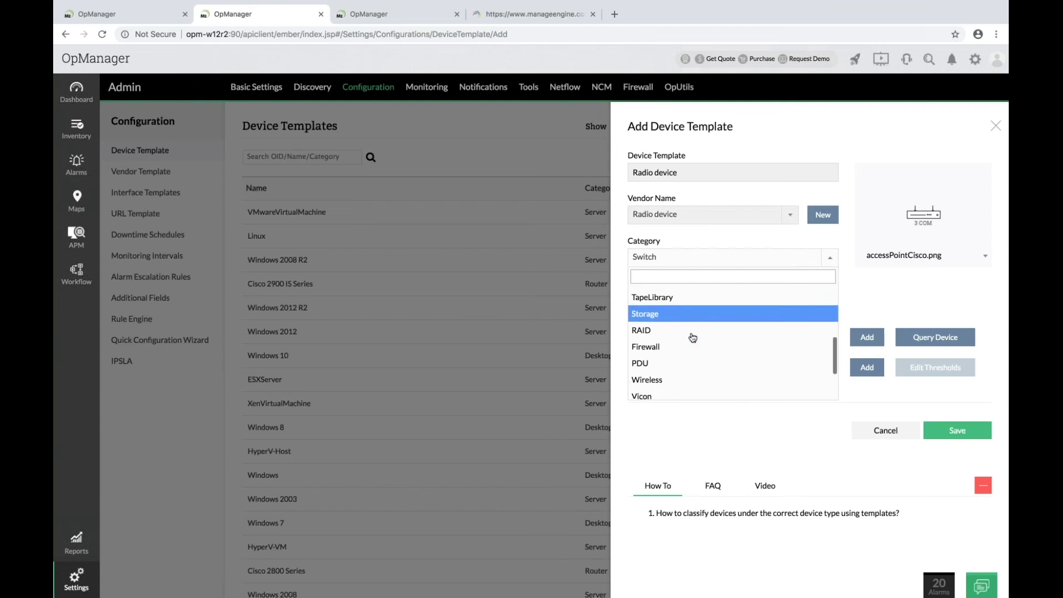
scroll(692, 337, "down", 3)
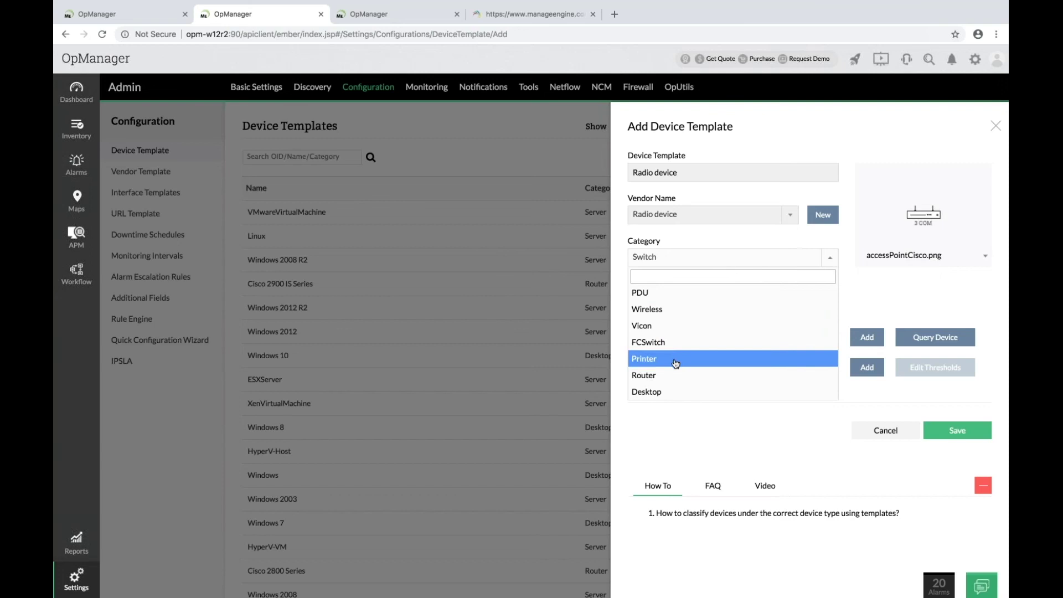
left_click(735, 391)
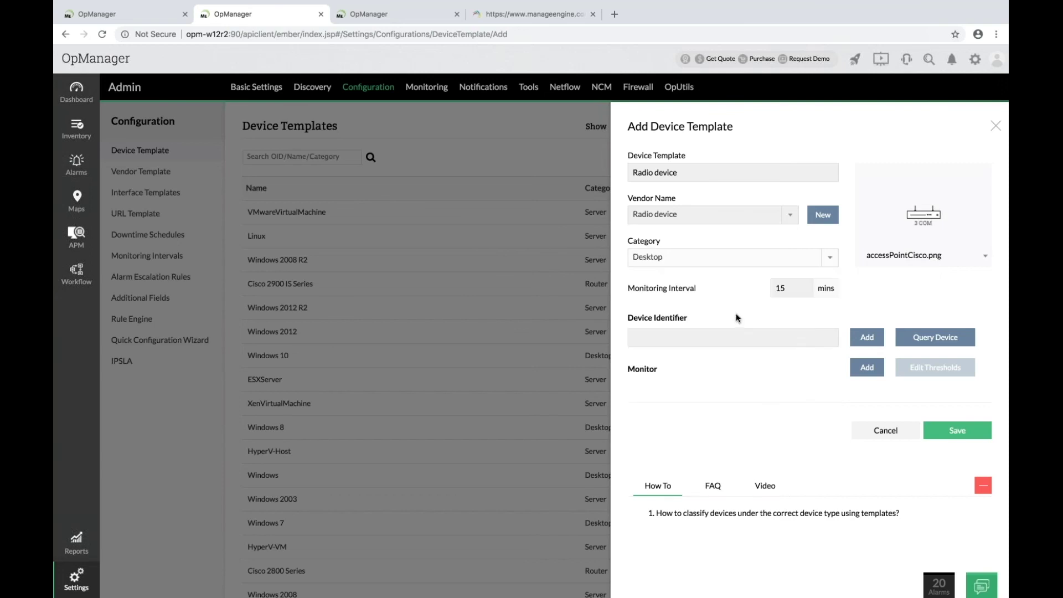
scroll(738, 316, "down", 1)
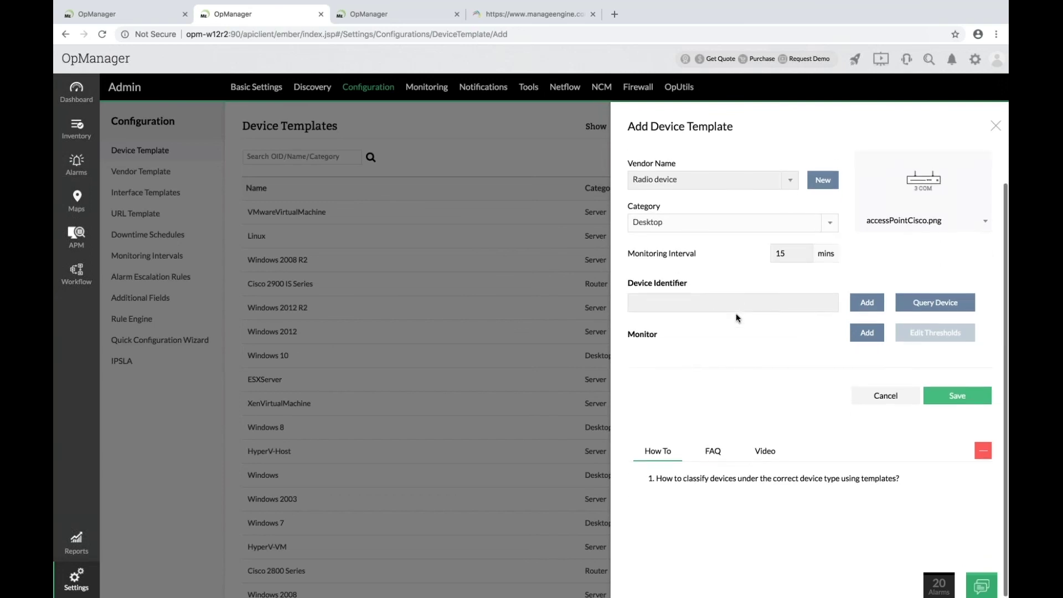
left_click(922, 308)
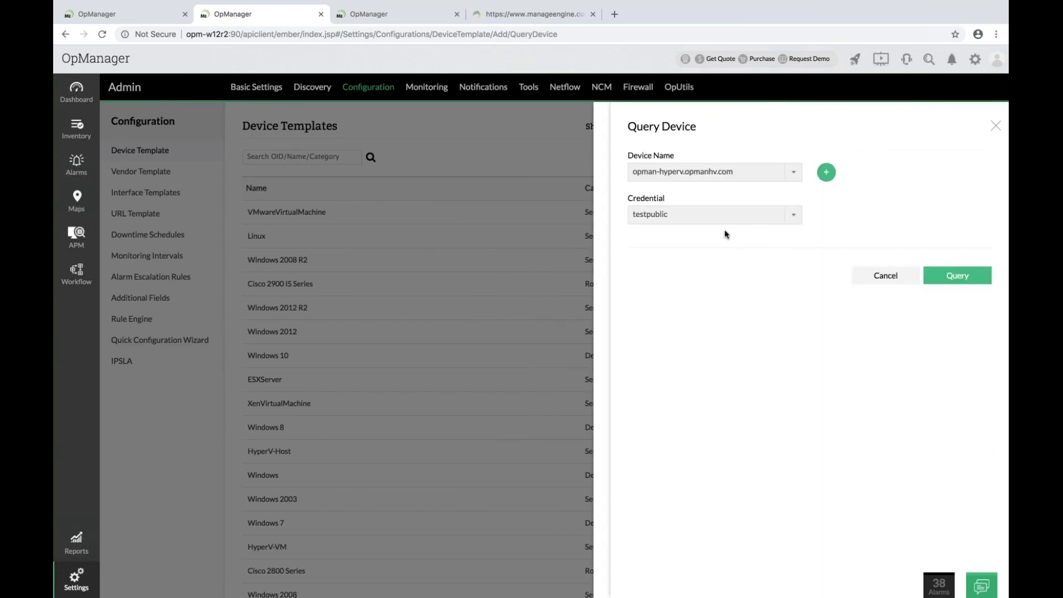
left_click(713, 171)
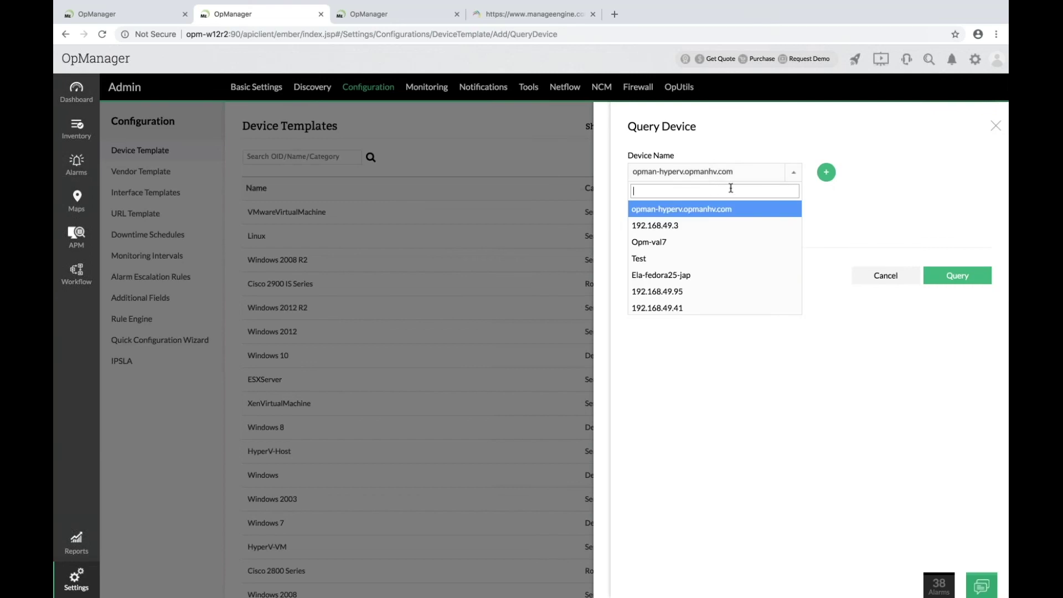
left_click(693, 241)
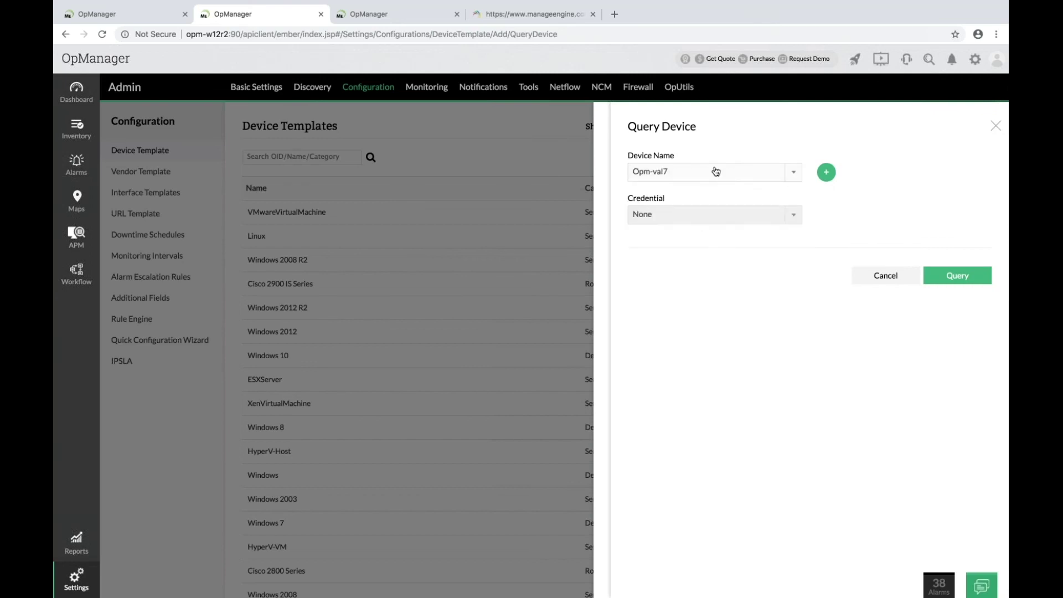
left_click(689, 215)
left_click(671, 270)
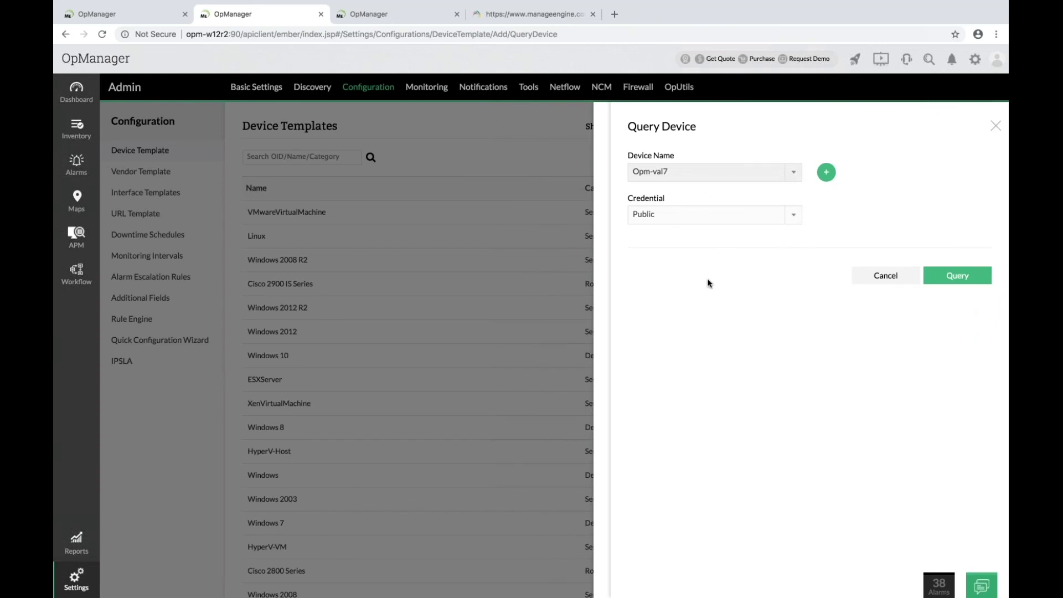
Add device identifier 1.1.1.radiodeivce.2 to the template and save it.
left_click(994, 126)
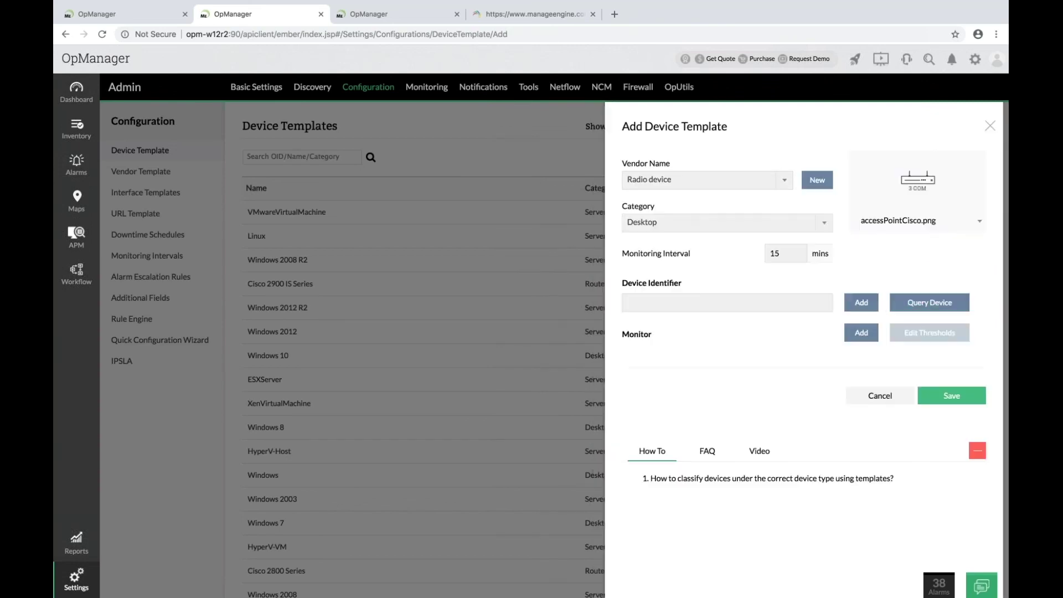
type("1.1.1.radiodeivce")
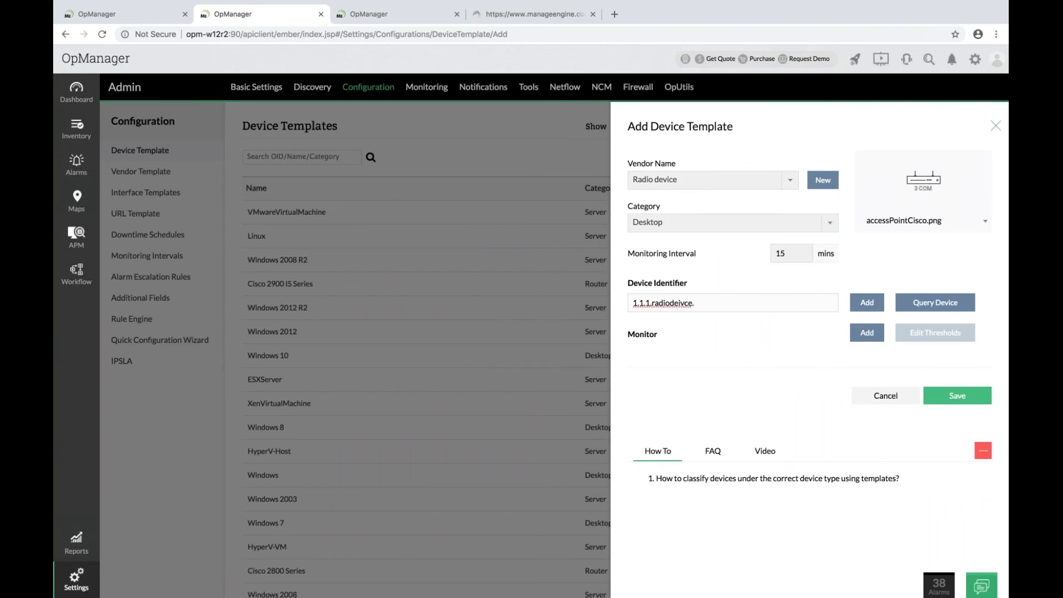
type(".2")
left_click(867, 303)
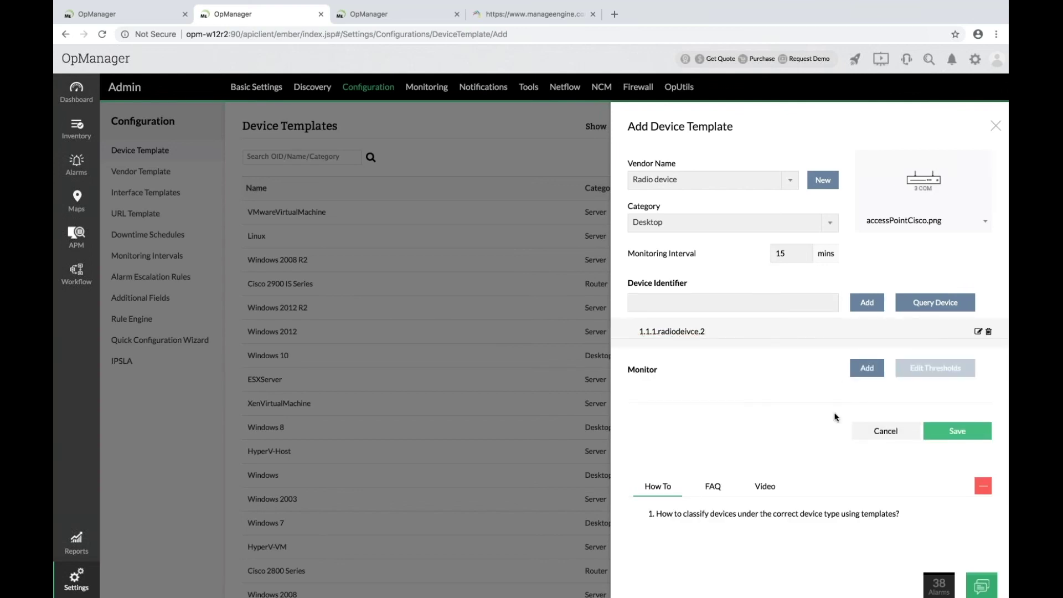
scroll(885, 410, "down", 1)
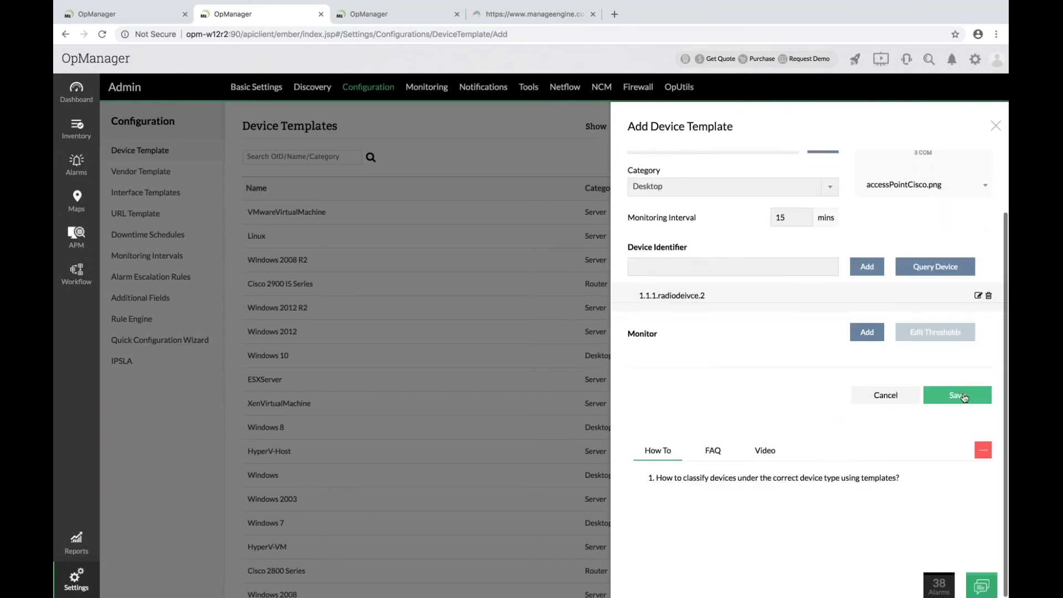
left_click(965, 398)
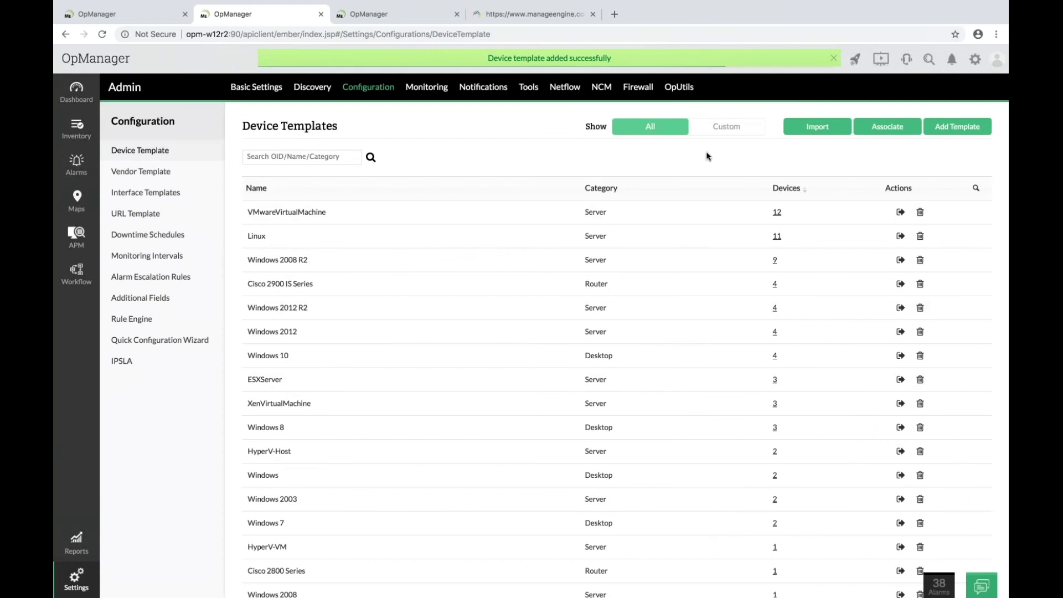
Show Custom templates only and review the Radio device template without changes.
left_click(741, 134)
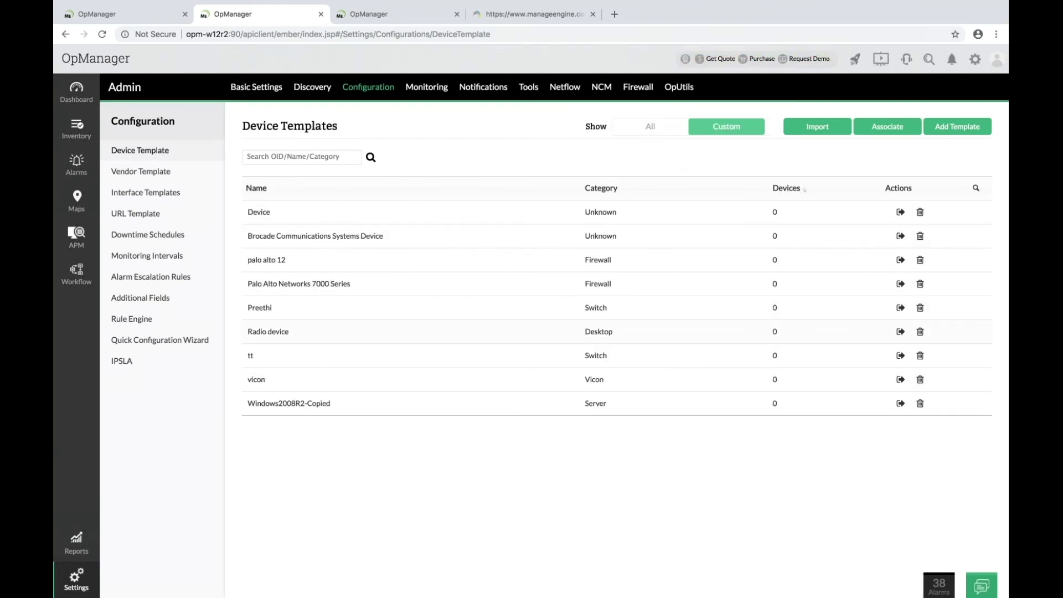
left_click(296, 338)
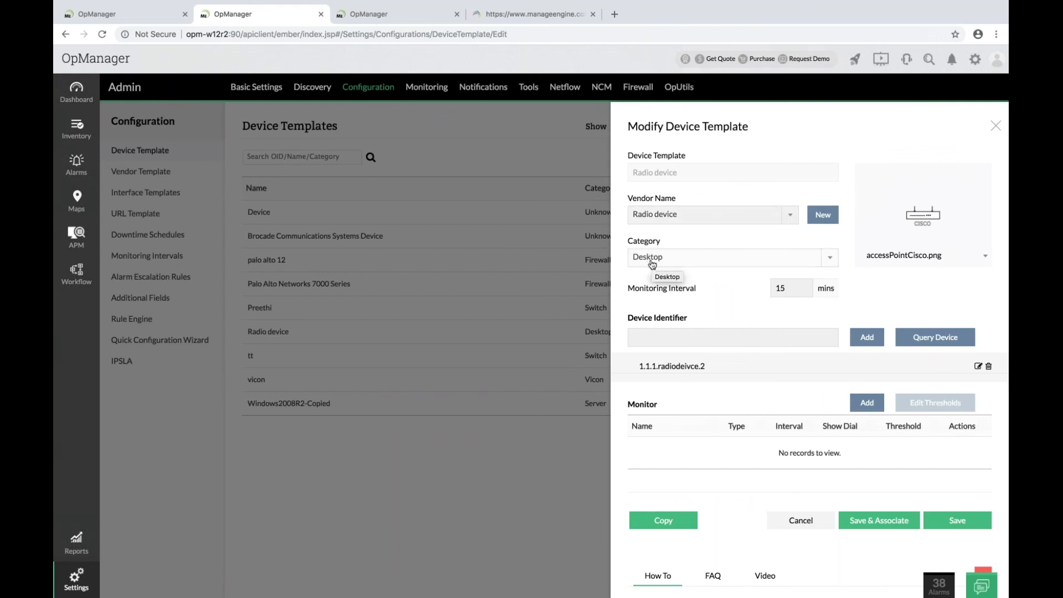
scroll(708, 378, "down", 3)
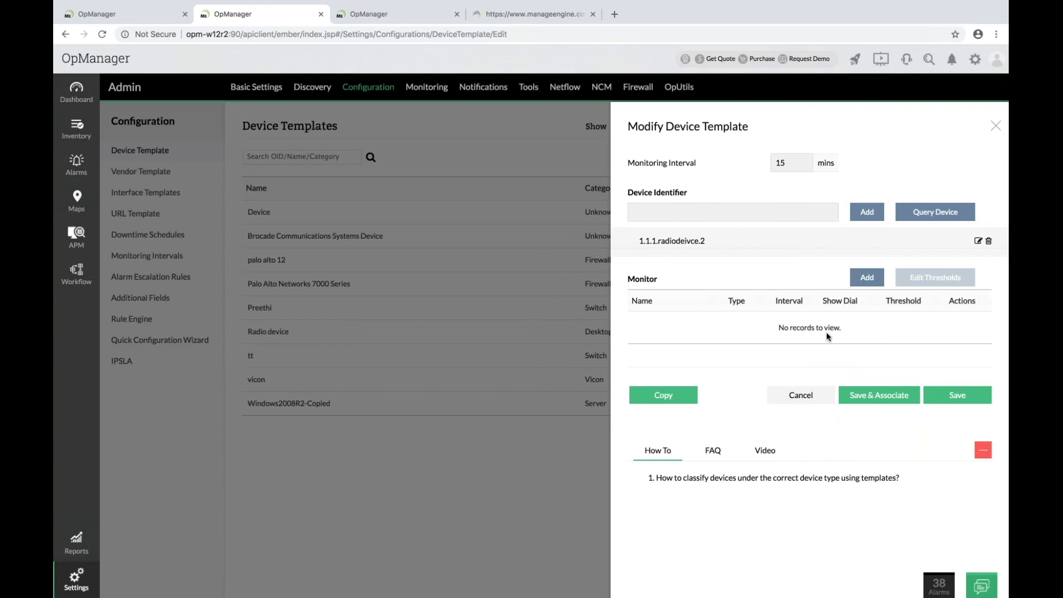
left_click(995, 126)
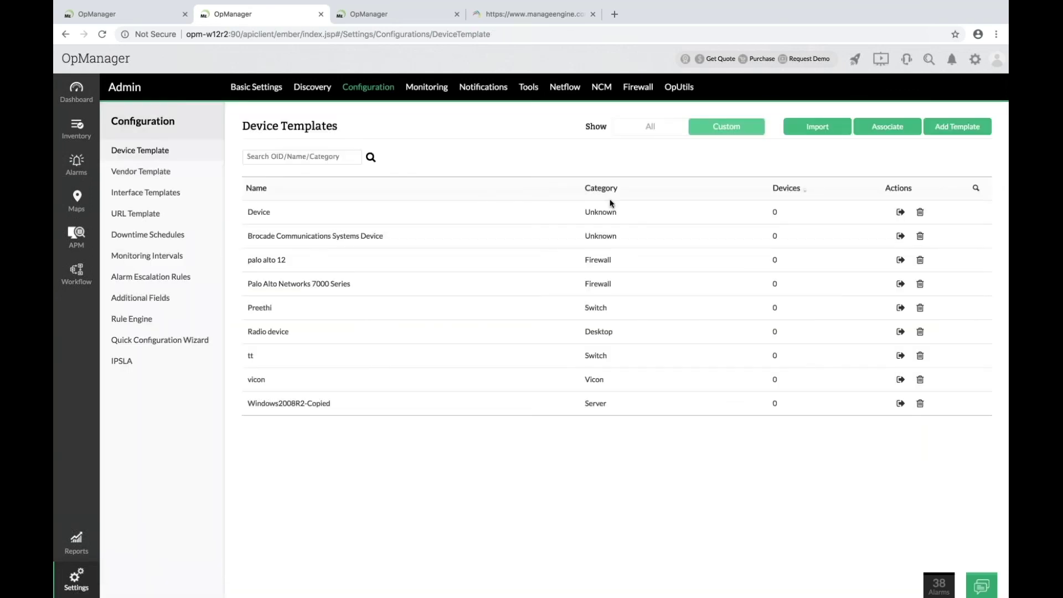